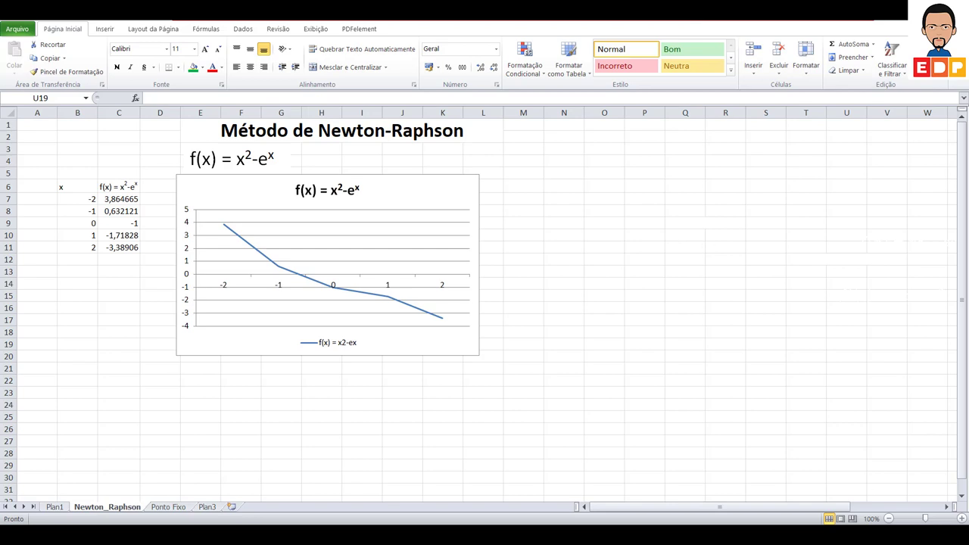
- Move the Newton-Raphson xk+1 formula box beside the chart
click(946, 506)
click(938, 434)
click(938, 434)
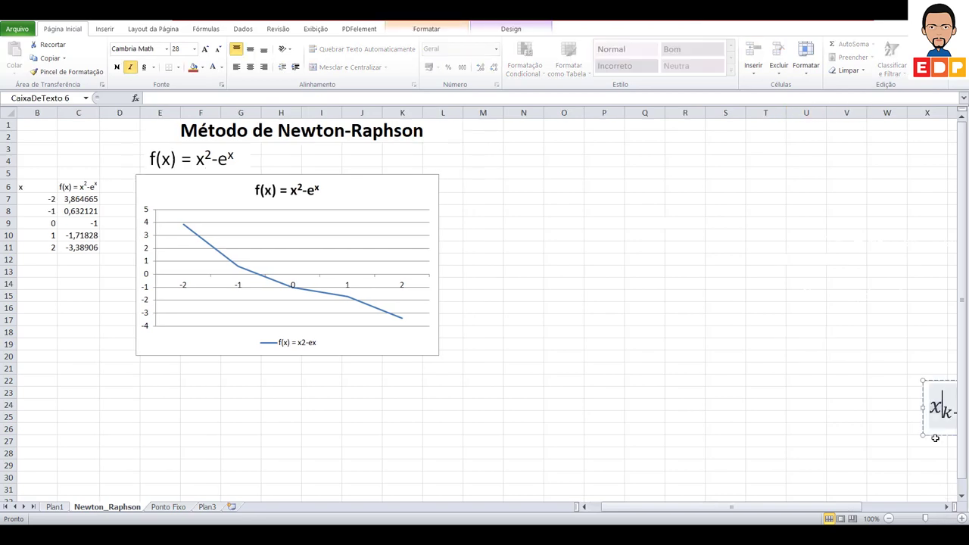
mouse_move(938, 434)
mouse_down()
mouse_move(603, 290)
mouse_move(523, 181)
mouse_up()
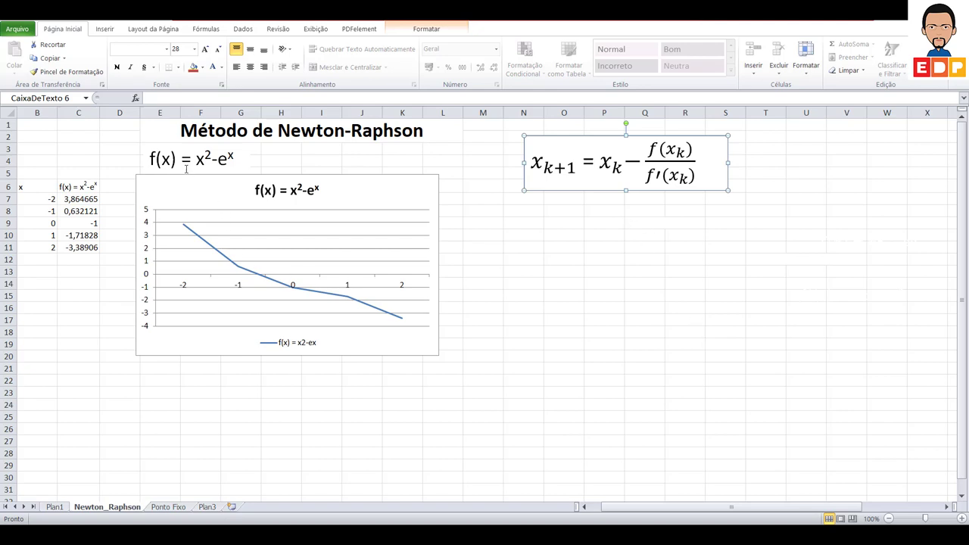
- Add the f(x) = x² − eˣ equation box in dark font beside the iteration formula
click(867, 236)
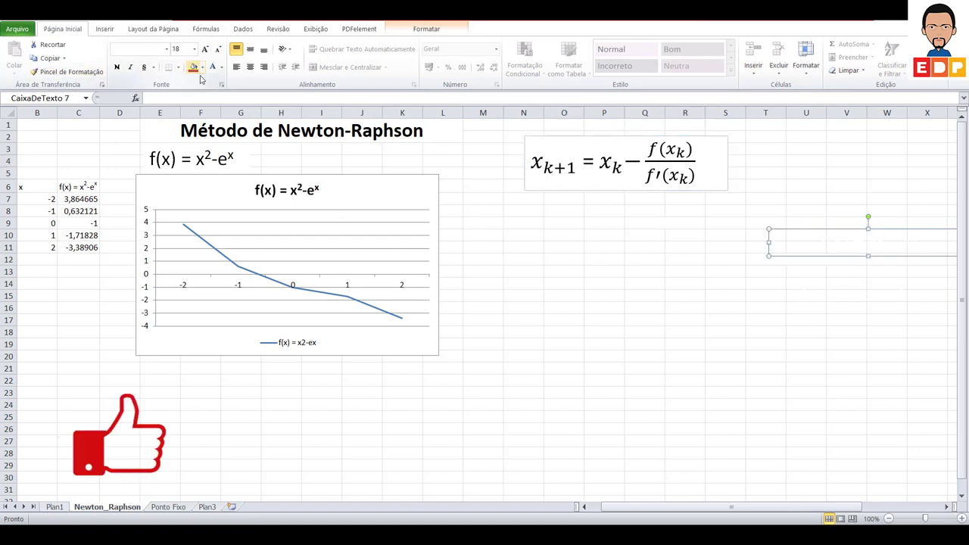
click(221, 66)
click(235, 78)
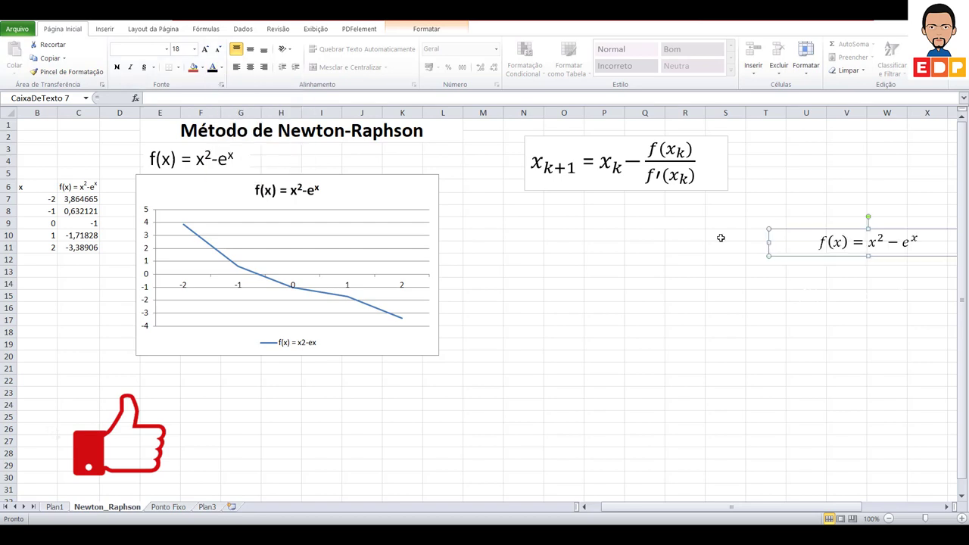
drag(840, 251, 808, 168)
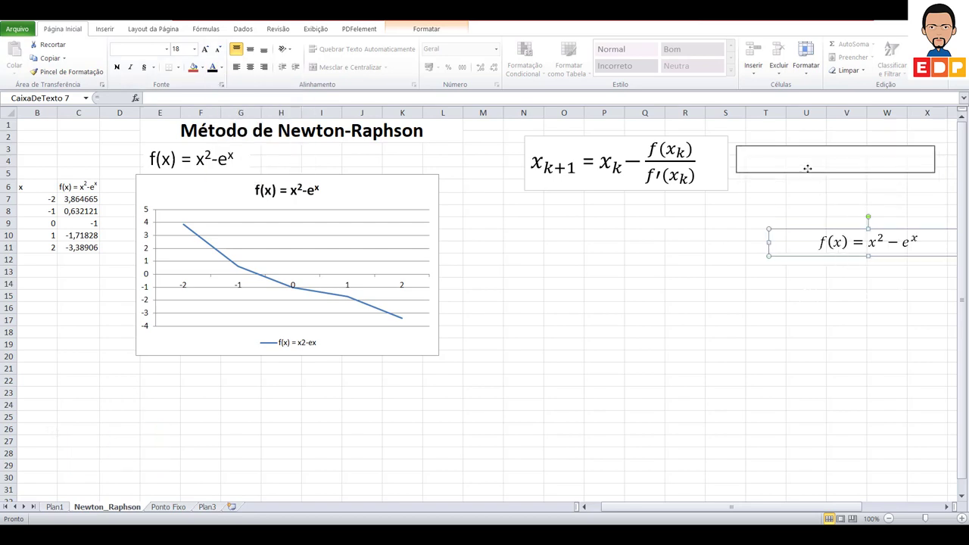
click(866, 339)
- Insert an equation box with f′(x) = 2x − eˣ and place it just below f(x)
key(alt+equal)
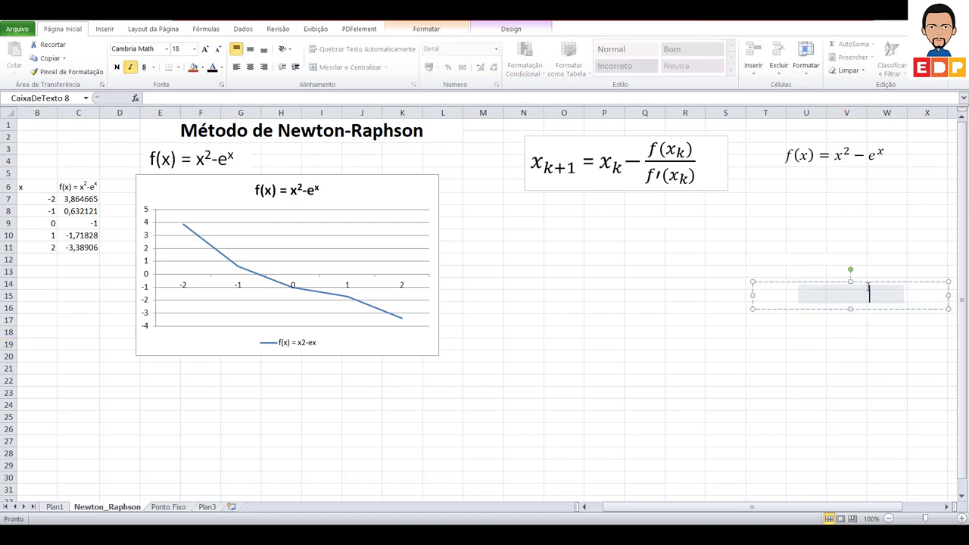
click(871, 308)
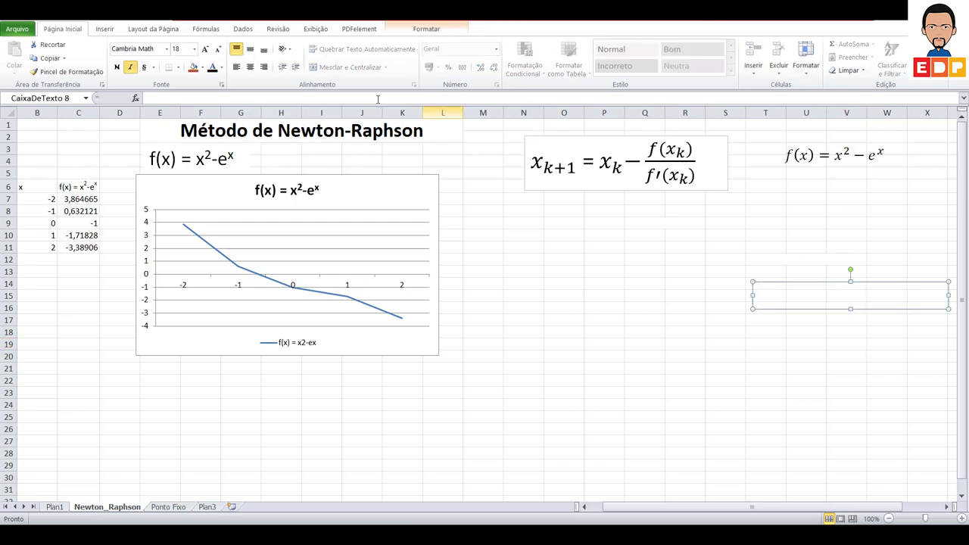
key(ctrl+v)
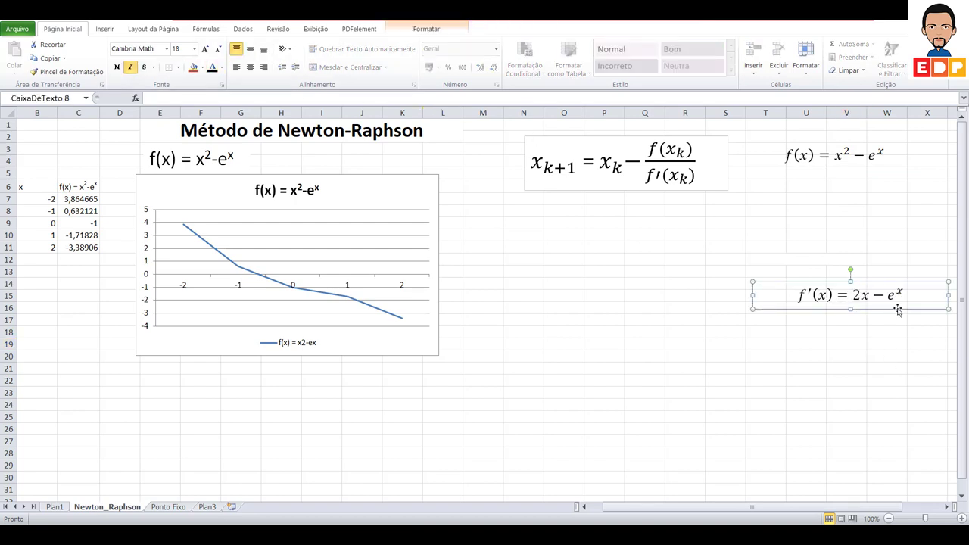
mouse_move(898, 309)
mouse_down()
mouse_move(898, 197)
mouse_move(858, 199)
mouse_up()
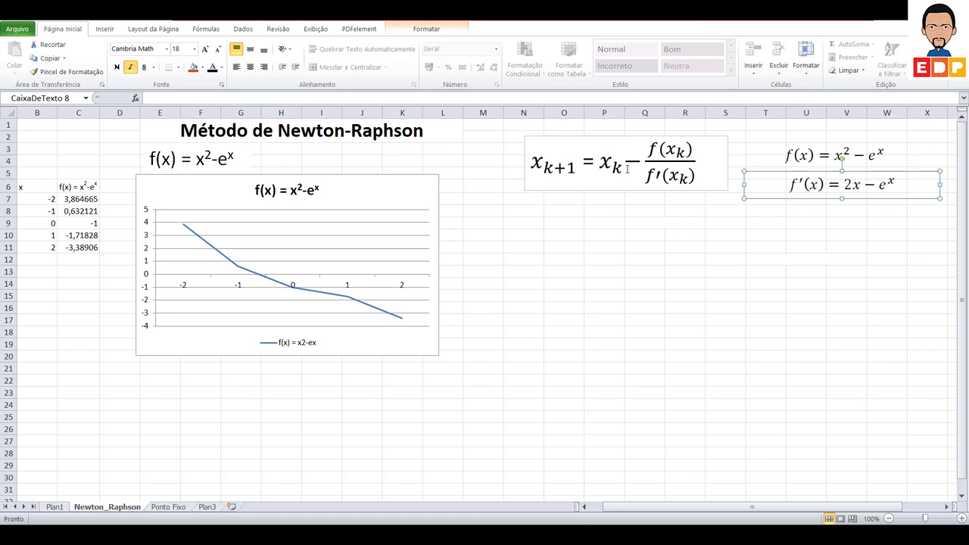
- Label N8 to Q8 with the headers k, xk, f(xk) and f'(xk)
click(532, 216)
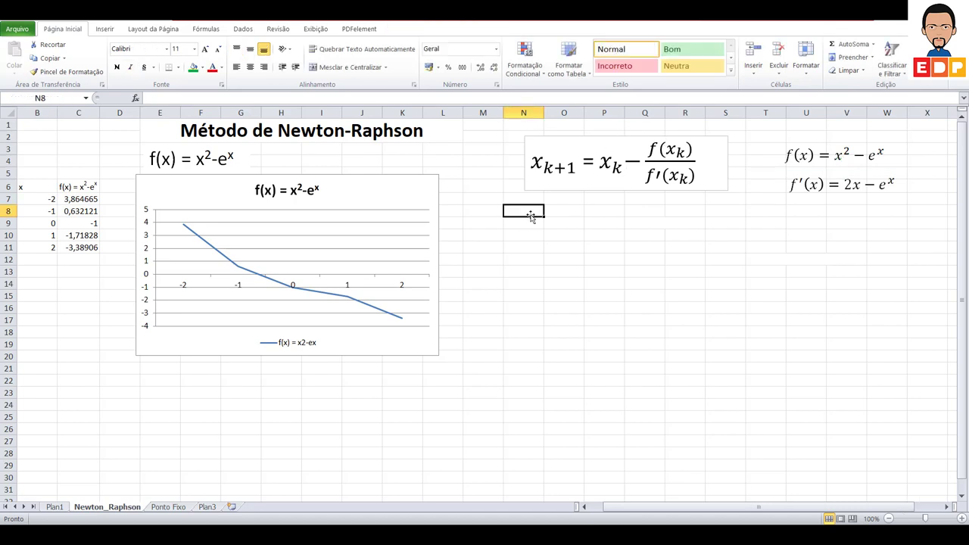
text(k)
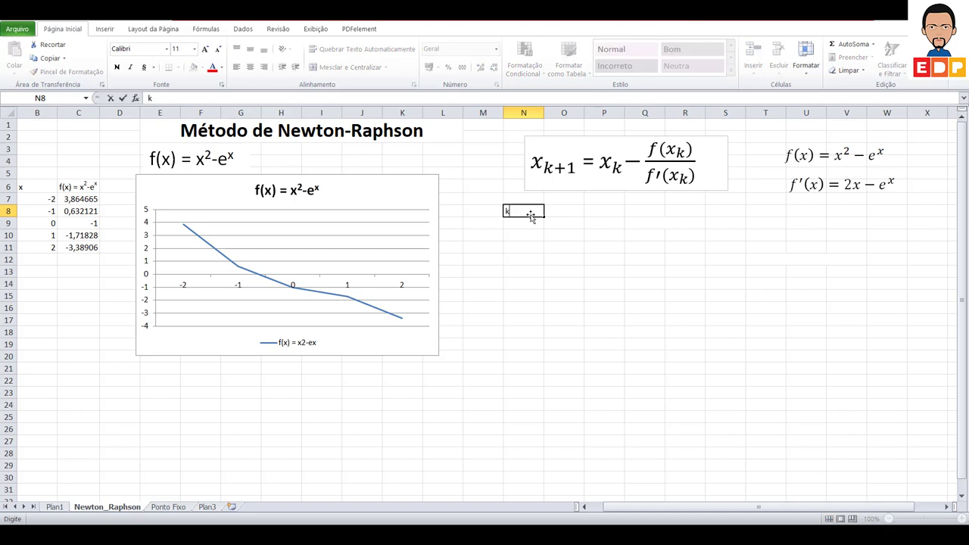
key(Tab)
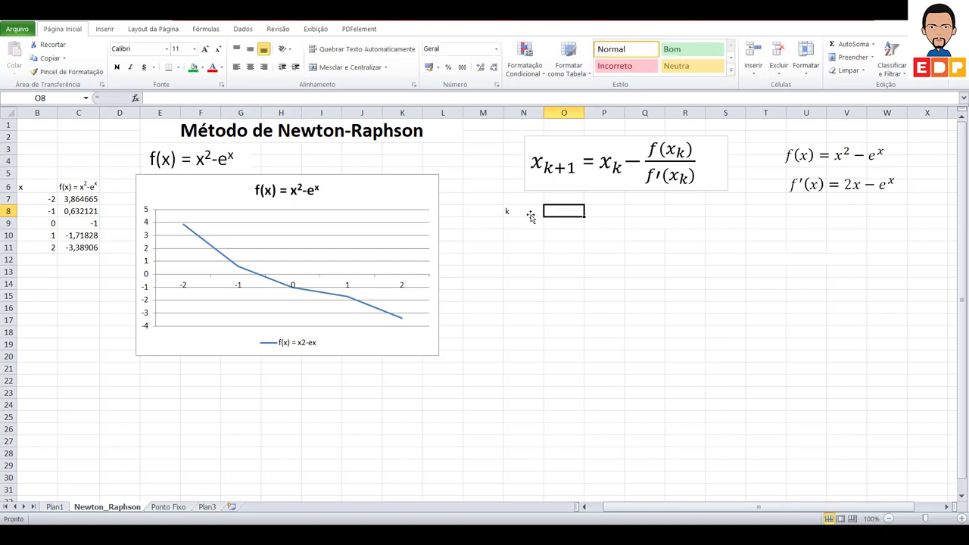
text(x)
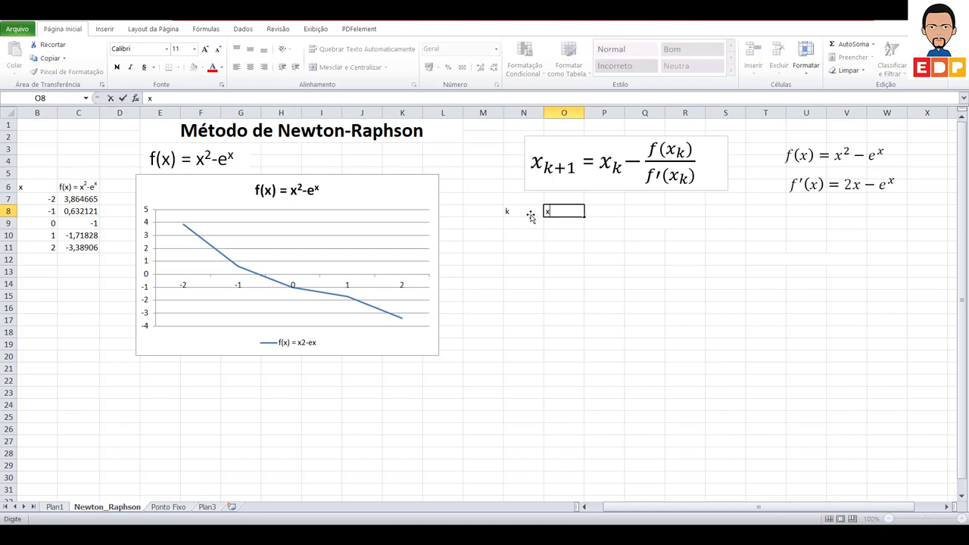
text(k)
key(Tab)
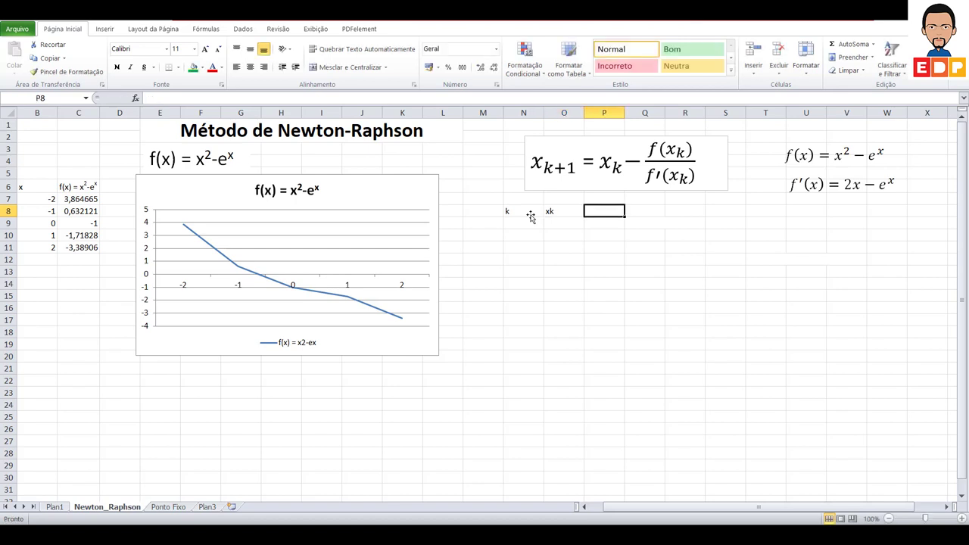
text(f()
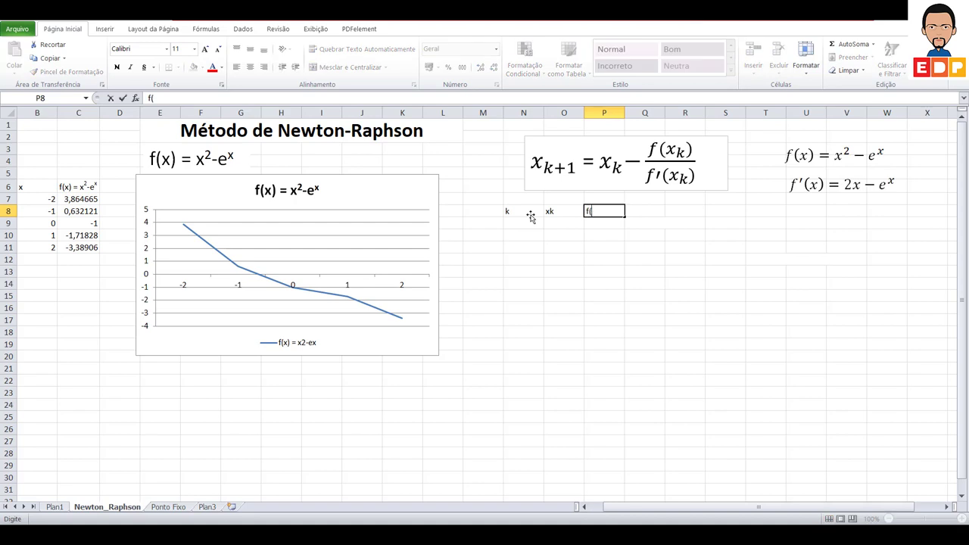
text(xk)
text())
key(Tab)
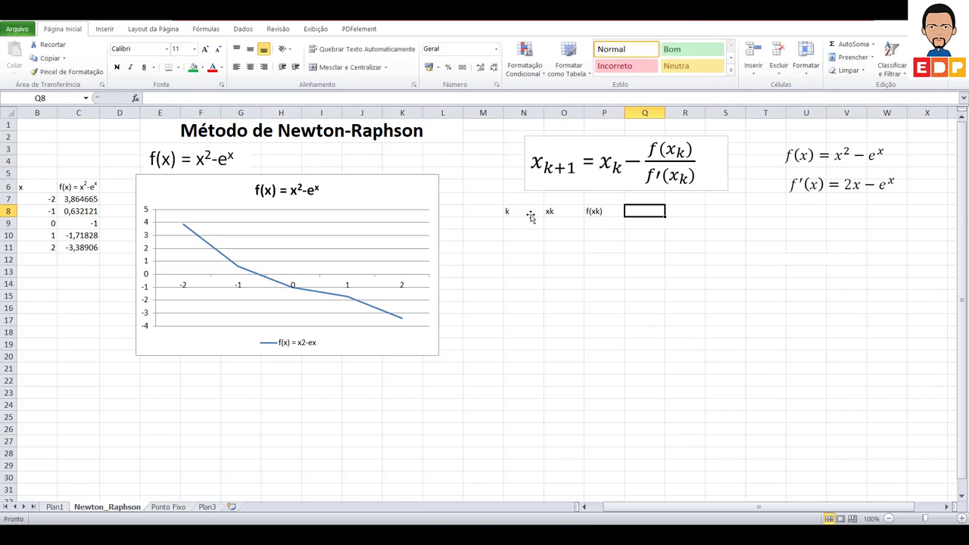
text(f')
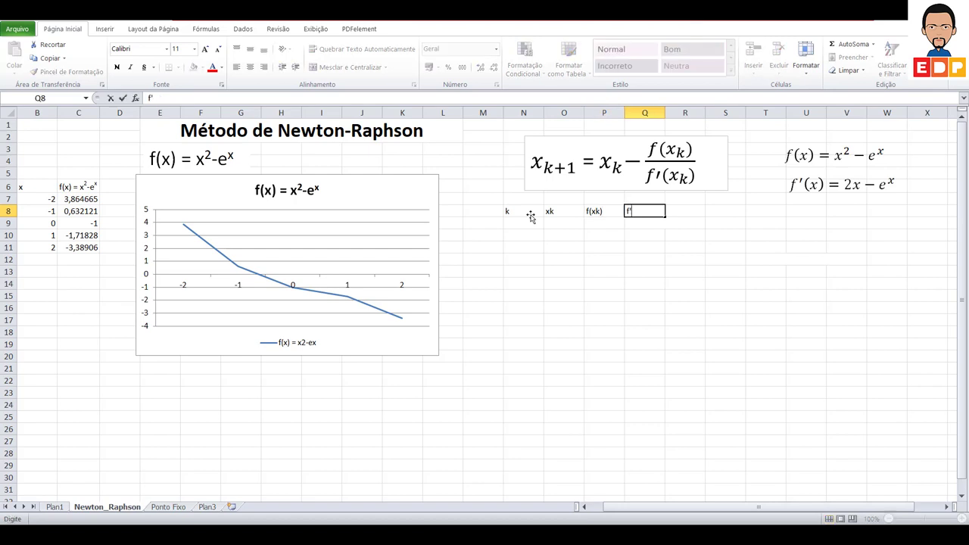
text((x)
text(k))
key(Tab)
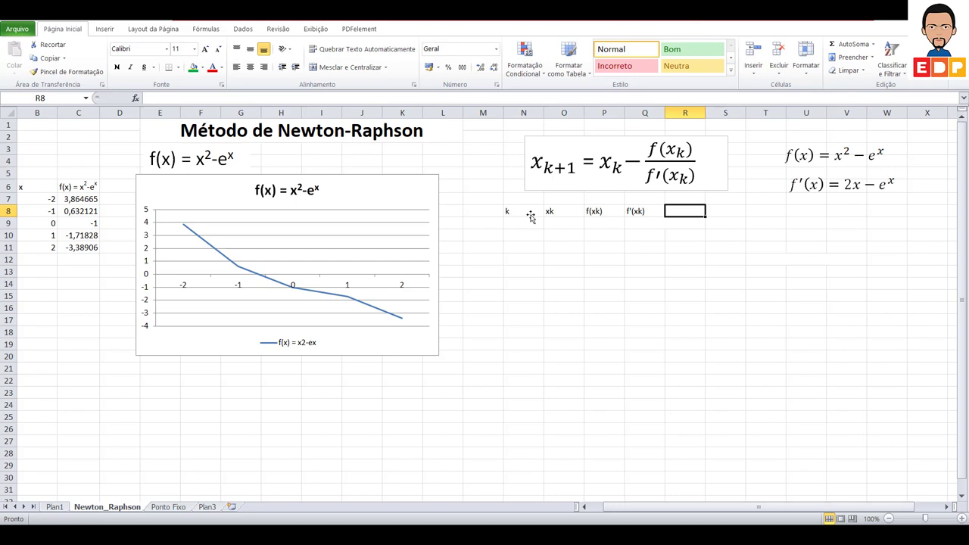
- Enter the R8 header, which comes out as xk=1 after typing fixes
text(x)
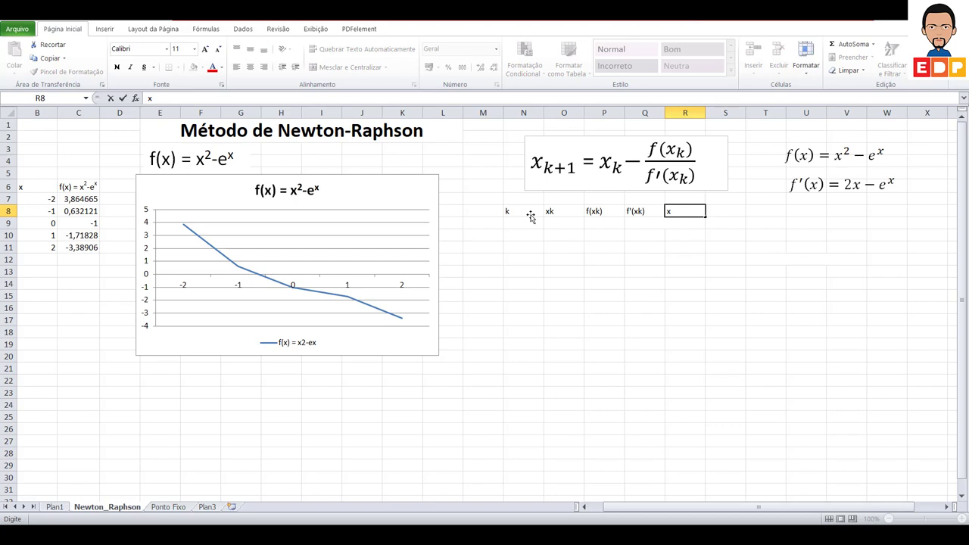
text(k)
text(-)
key(BackSpace)
text(=1)
key(BackSpace)
key(BackSpace)
text(=1)
key(Return)
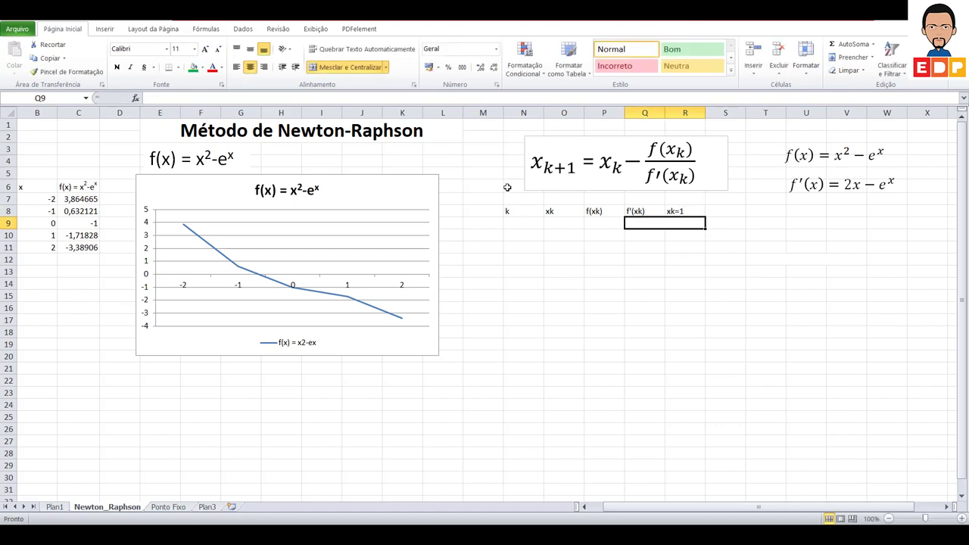
- Correct the R8 header to xk+1 and label S8 as Erro
double_click(678, 211)
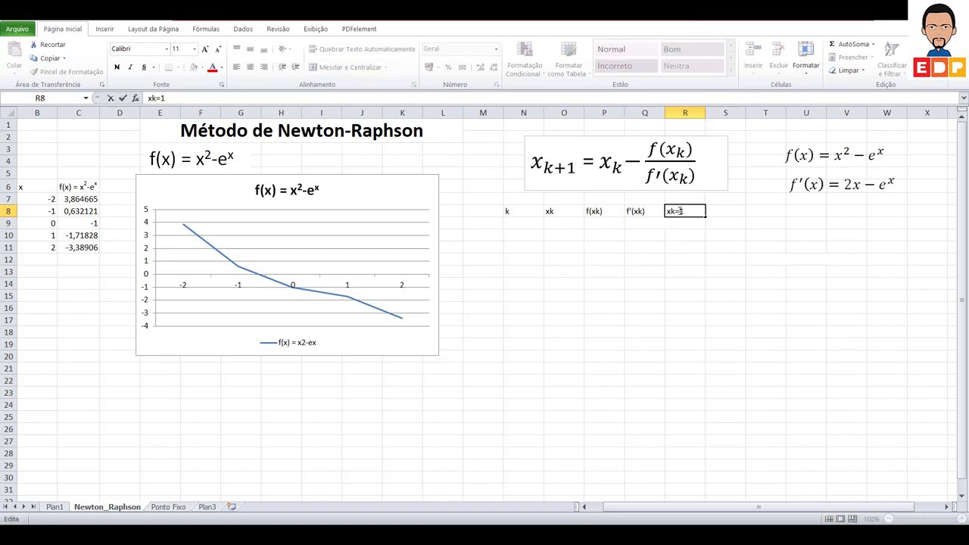
drag(675, 211, 679, 211)
text(+)
key(Return)
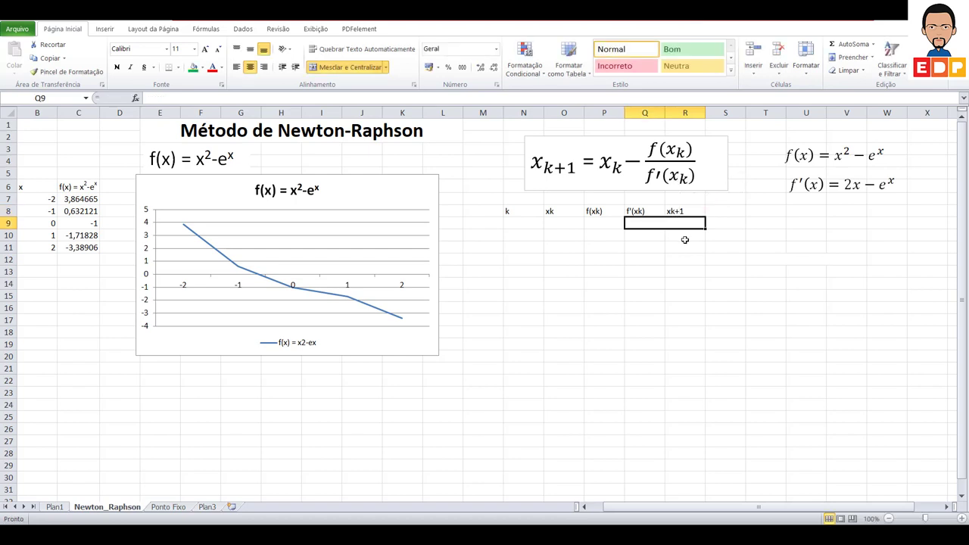
key(Right)
key(Down)
key(Down)
key(Down)
click(718, 210)
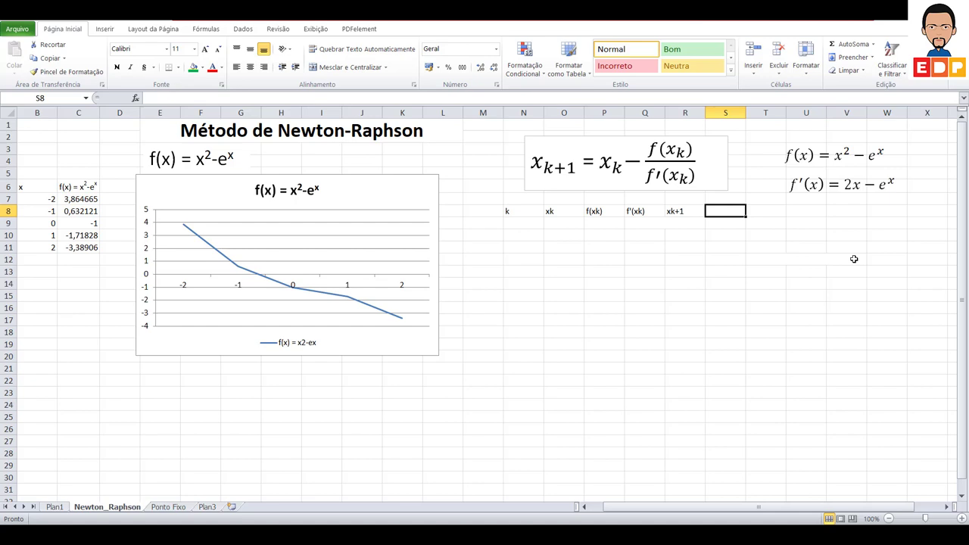
text(Erro)
key(Return)
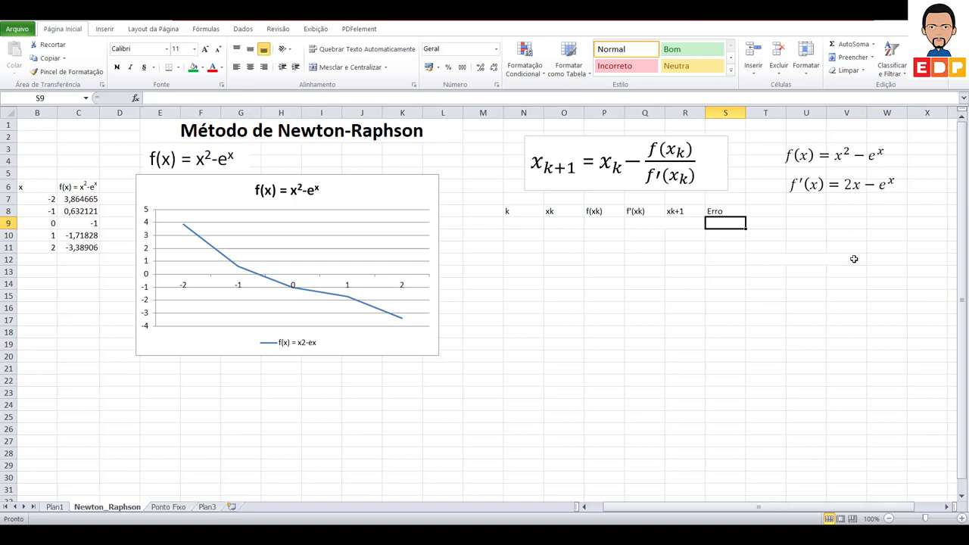
- Enter k = 0 in N9 and the initial guess -1 in O9, read from the plotted curve
click(514, 227)
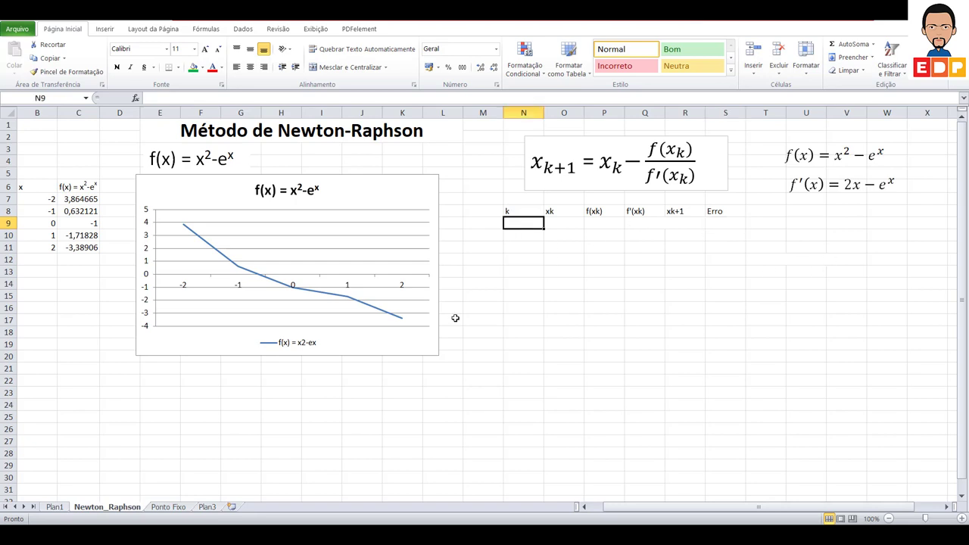
text(0)
key(Tab)
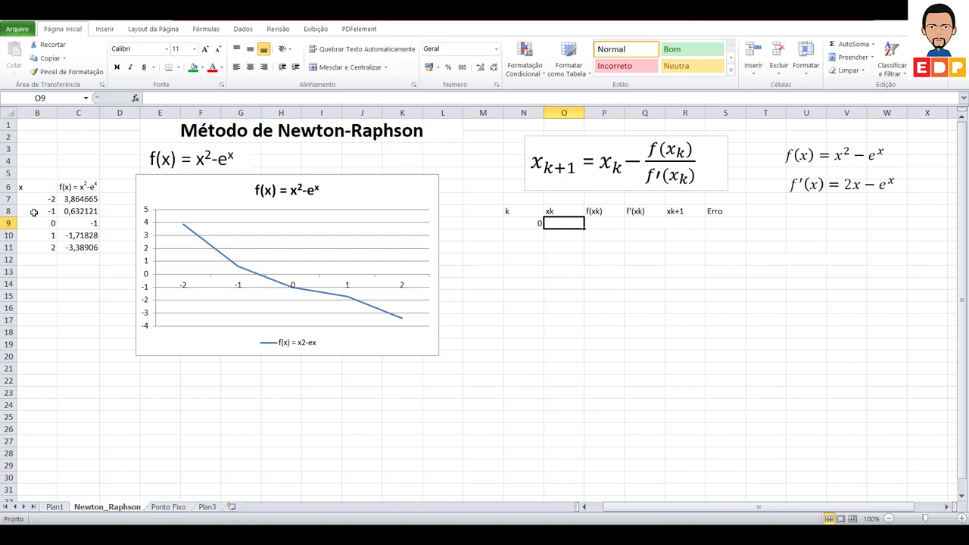
click(240, 271)
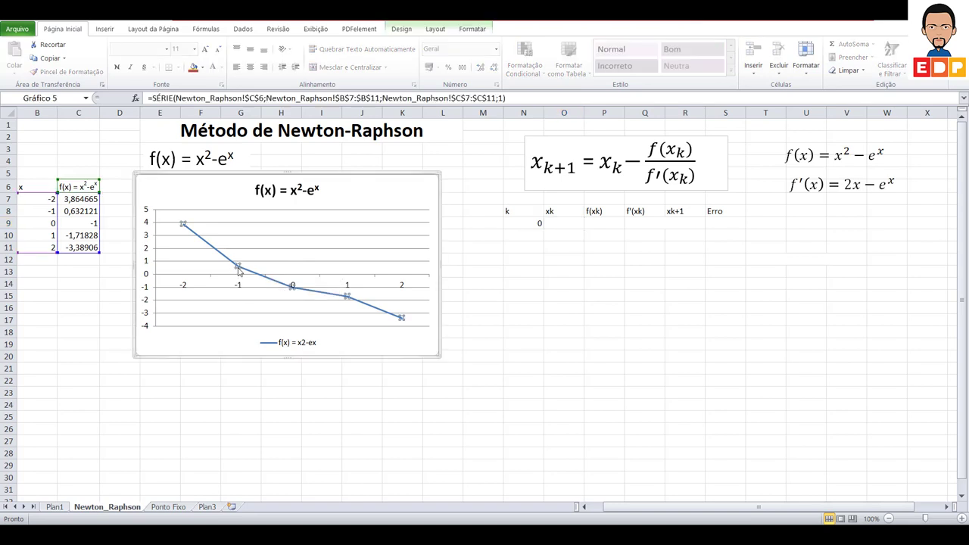
click(559, 227)
text(-1)
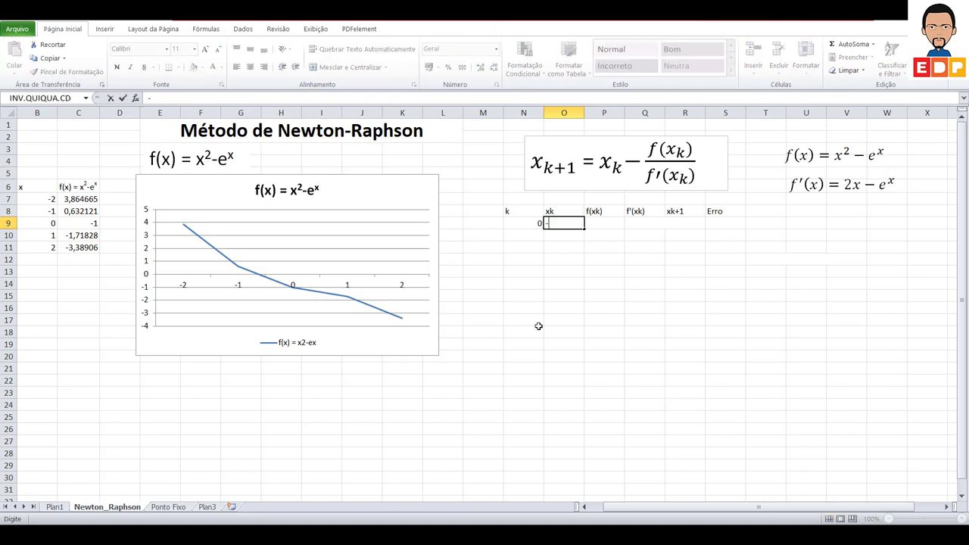
key(Return)
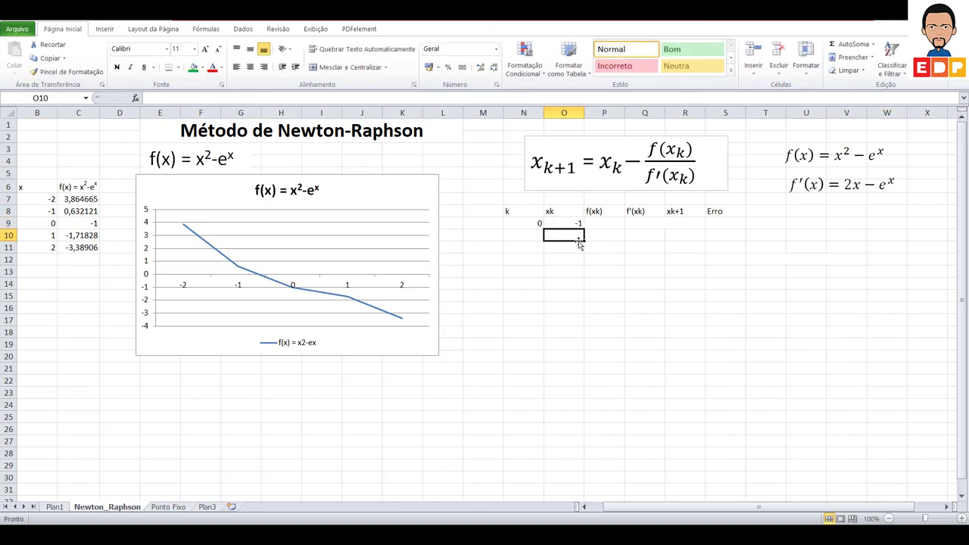
click(597, 226)
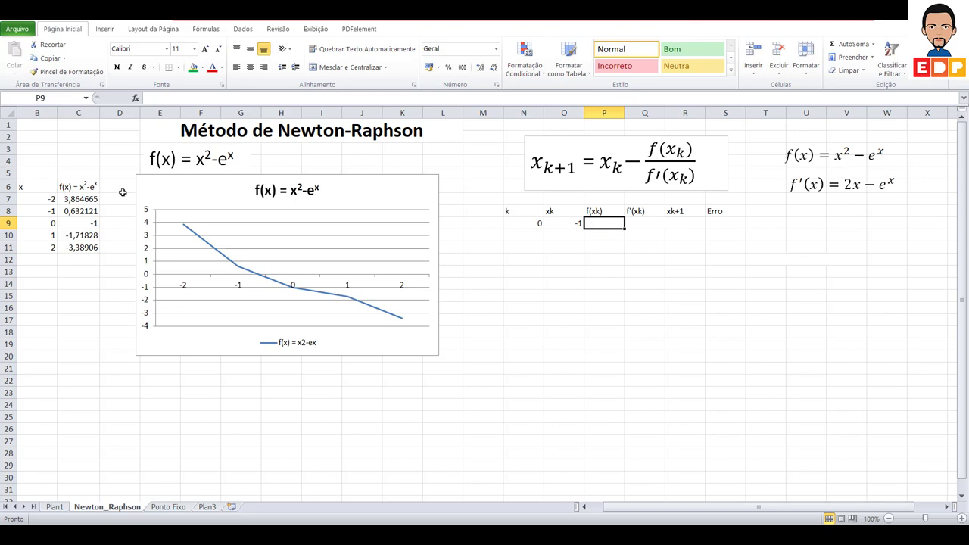
- Enter =(O9)^2-EXP(O9) in P9, giving f(xk) = 0,632121
click(83, 200)
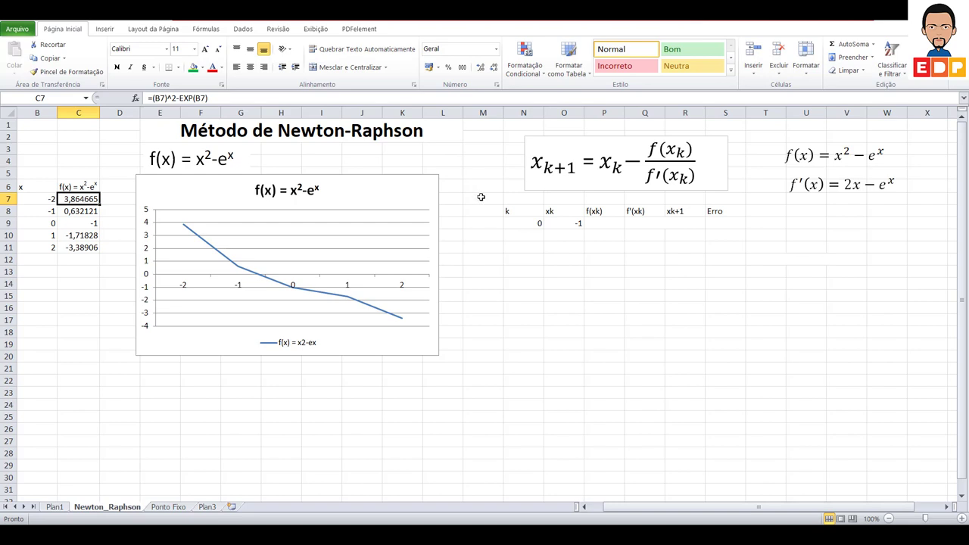
click(606, 225)
text(=)
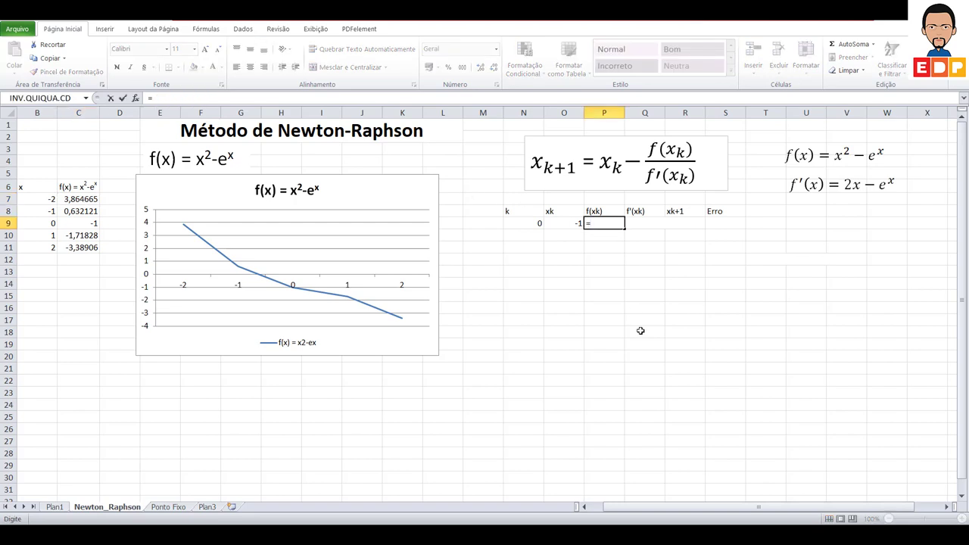
text(()
click(579, 225)
text())
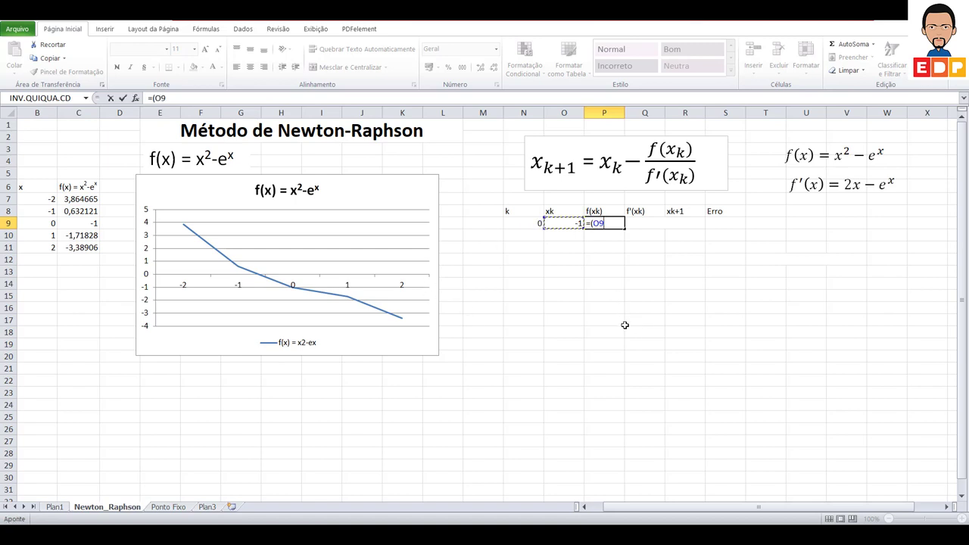
text(^2-)
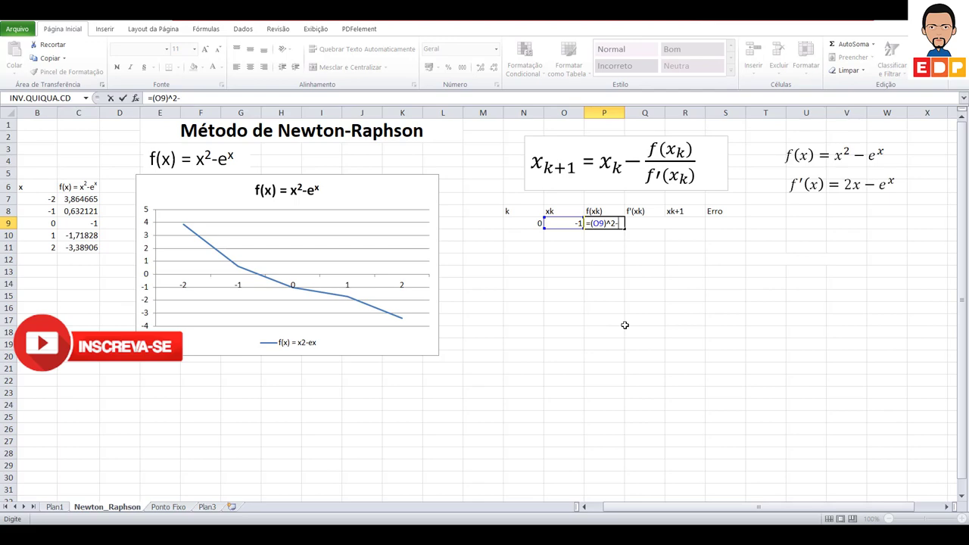
text(exp()
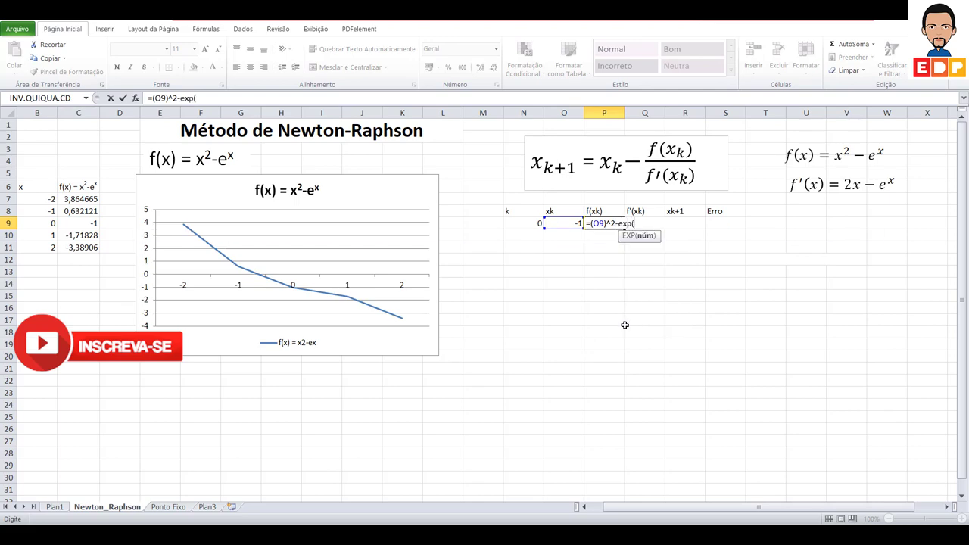
key(Left)
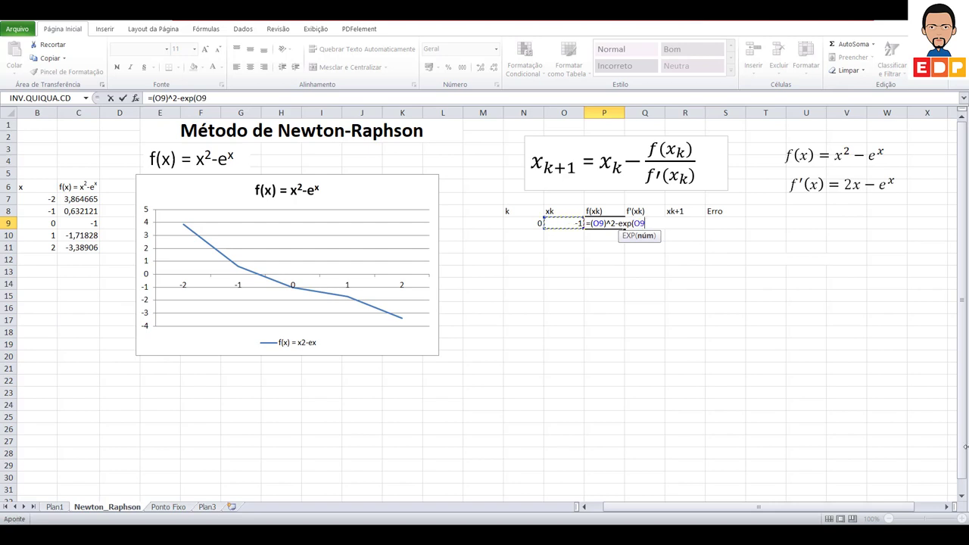
text())
key(Return)
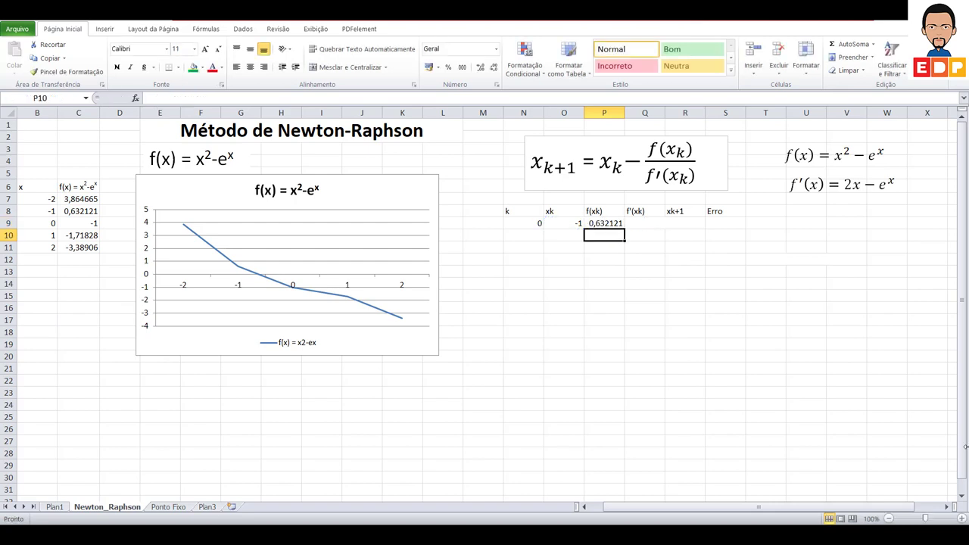
click(617, 224)
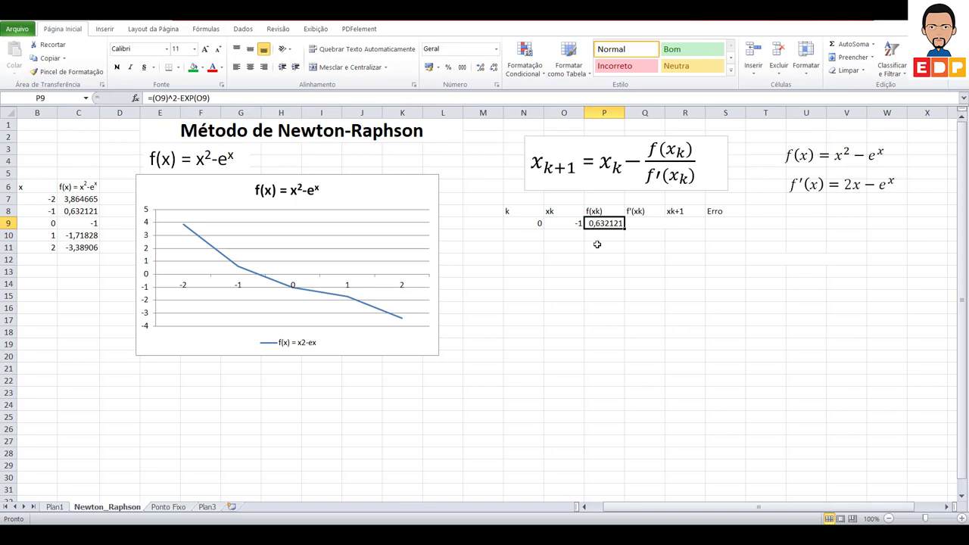
- Unmerge Q9:R9 so Q9 becomes a separate cell
click(641, 223)
click(657, 318)
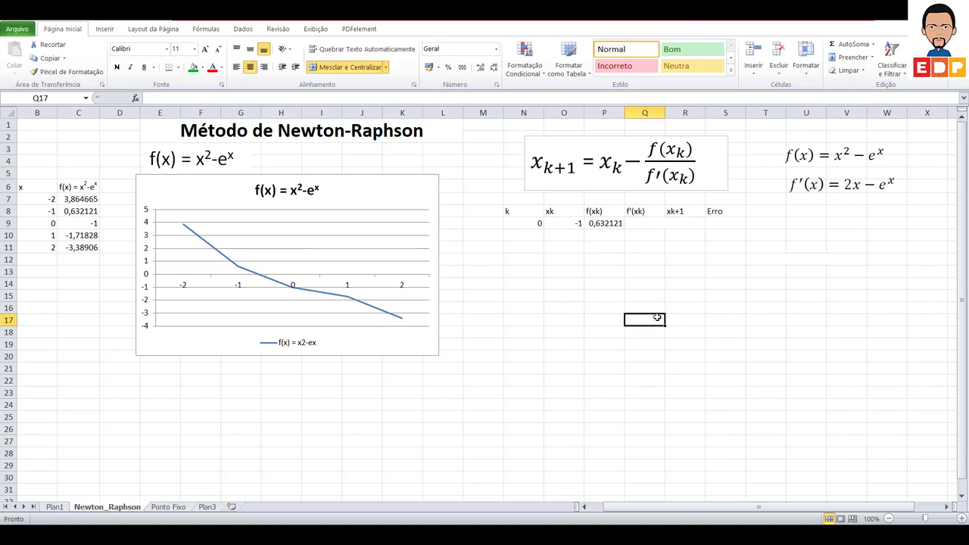
click(636, 224)
right_click(657, 222)
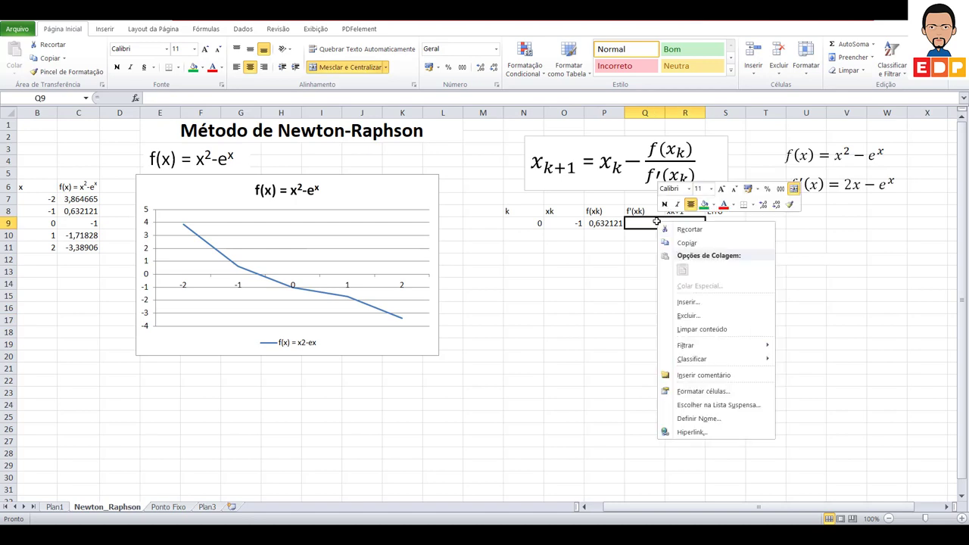
click(356, 66)
click(713, 260)
- Enter =(2*O9)-EXP(O9) in Q9, giving f'(xk) = -2,36788
click(645, 221)
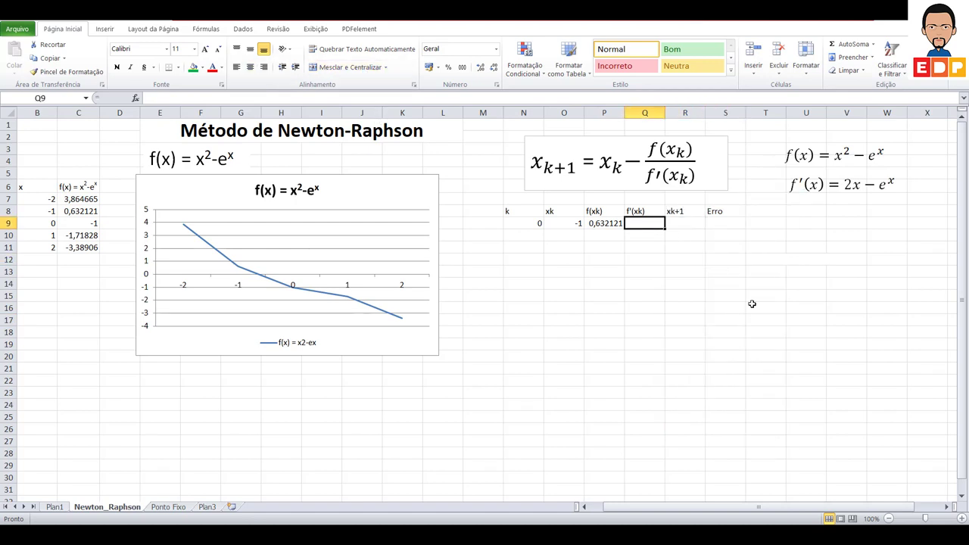
text(=)
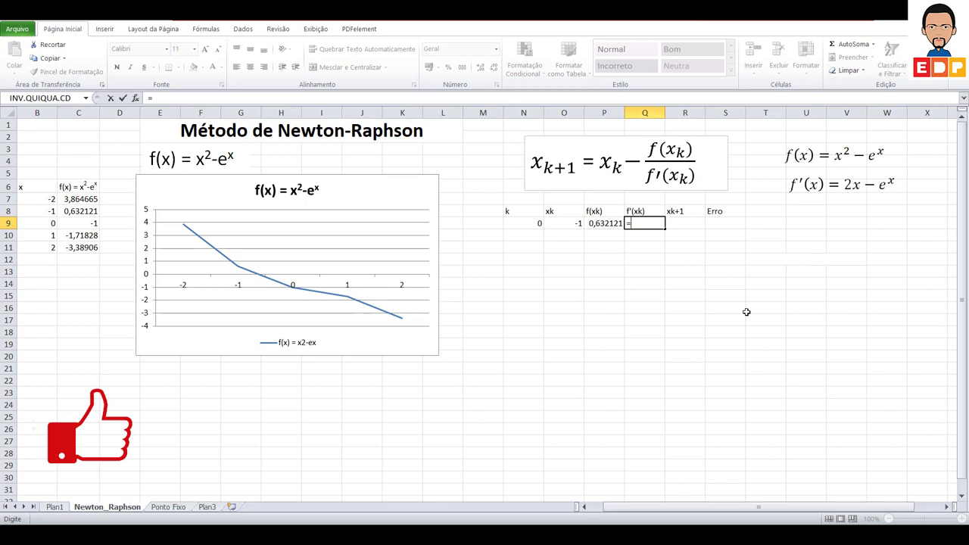
text(2)
key(BackSpace)
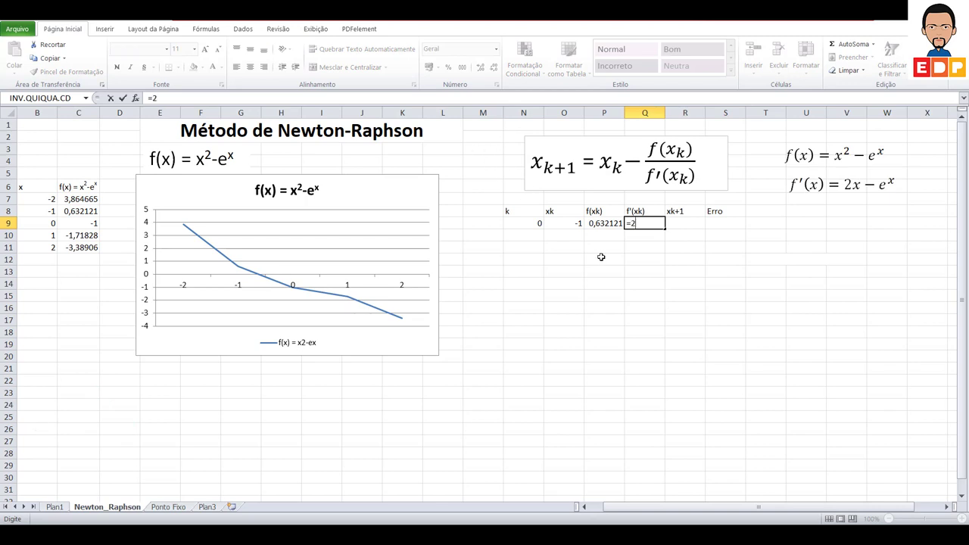
click(579, 226)
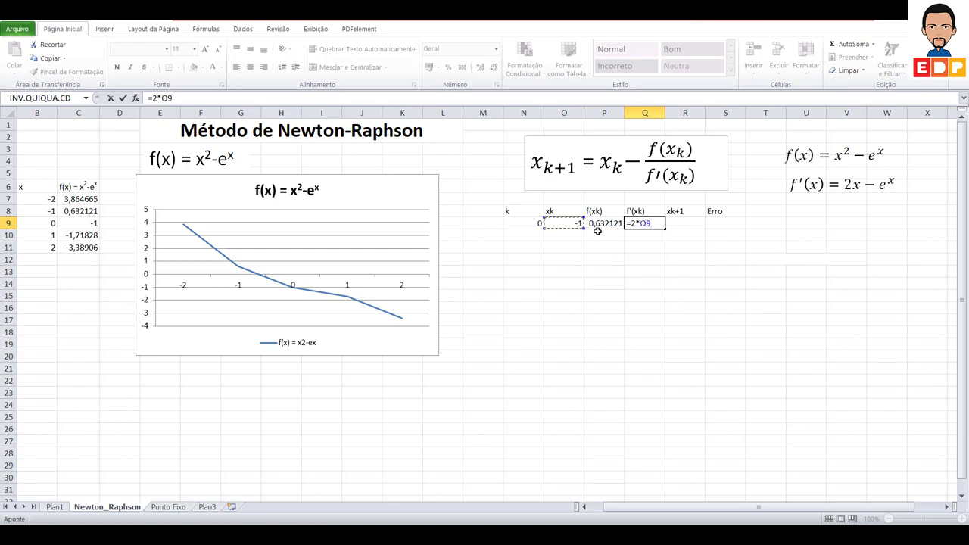
click(640, 223)
click(633, 223)
text(()
text(exp()
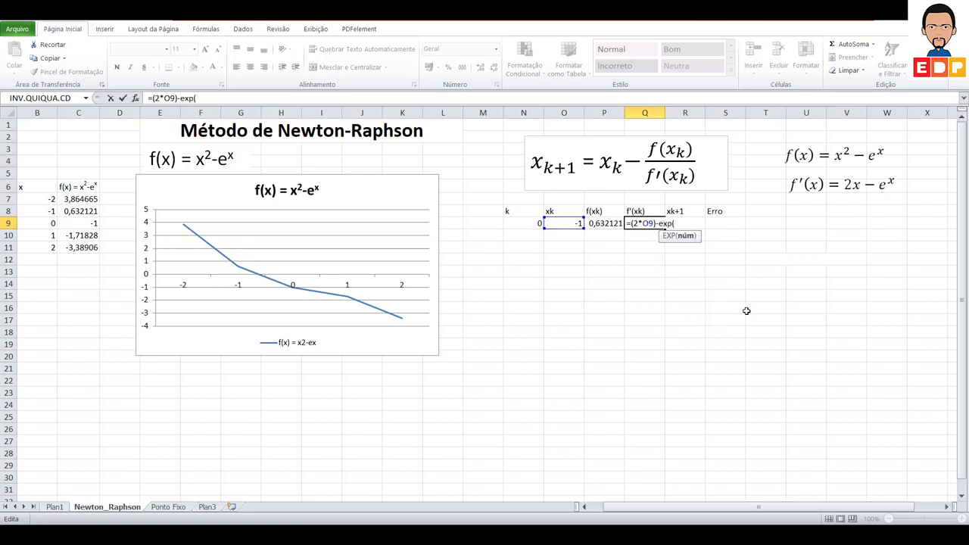
key(Left)
key(Left)
text())
key(Return)
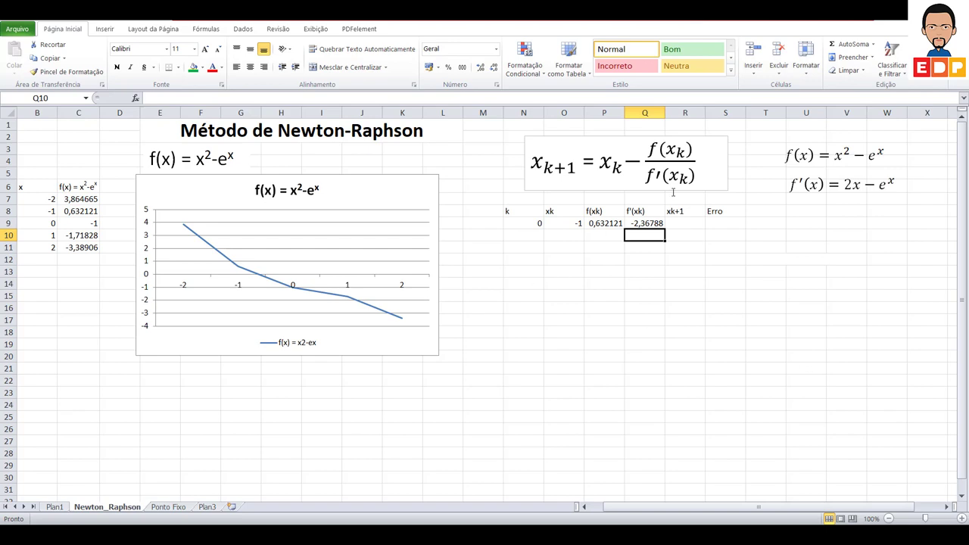
click(684, 224)
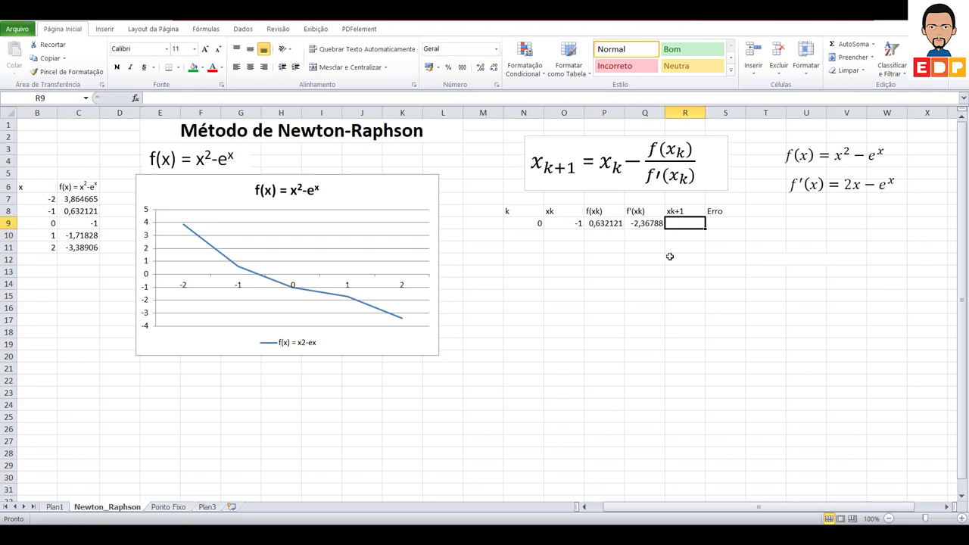
- Enter =(O9)-(P9/Q9) in R9, giving xk+1 = -0,73304
text(=)
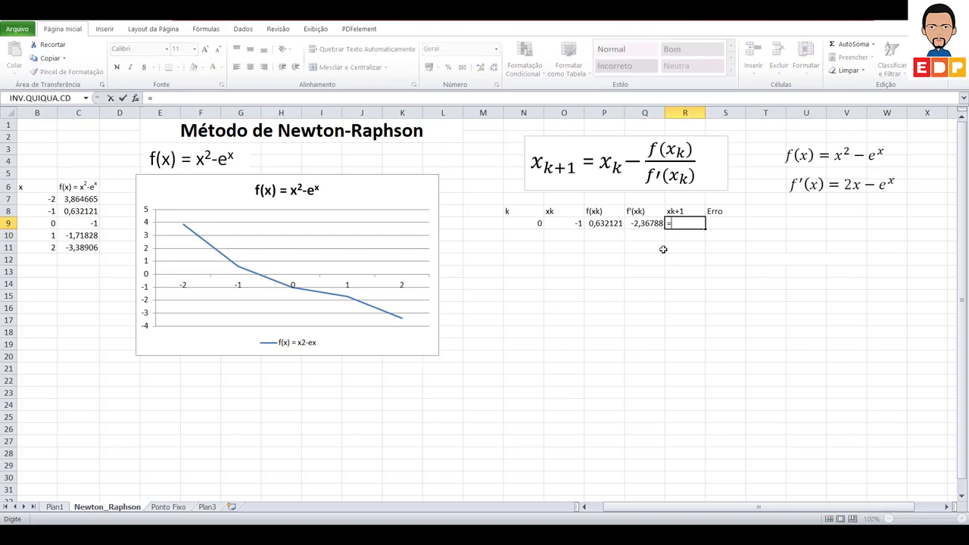
click(599, 220)
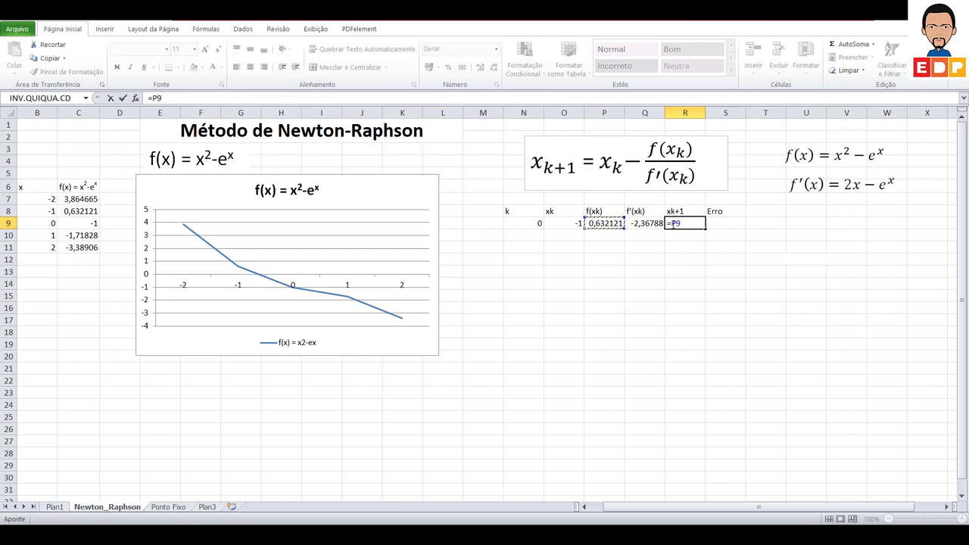
click(673, 224)
text(()
key(End)
text(()
text(o)
click(693, 226)
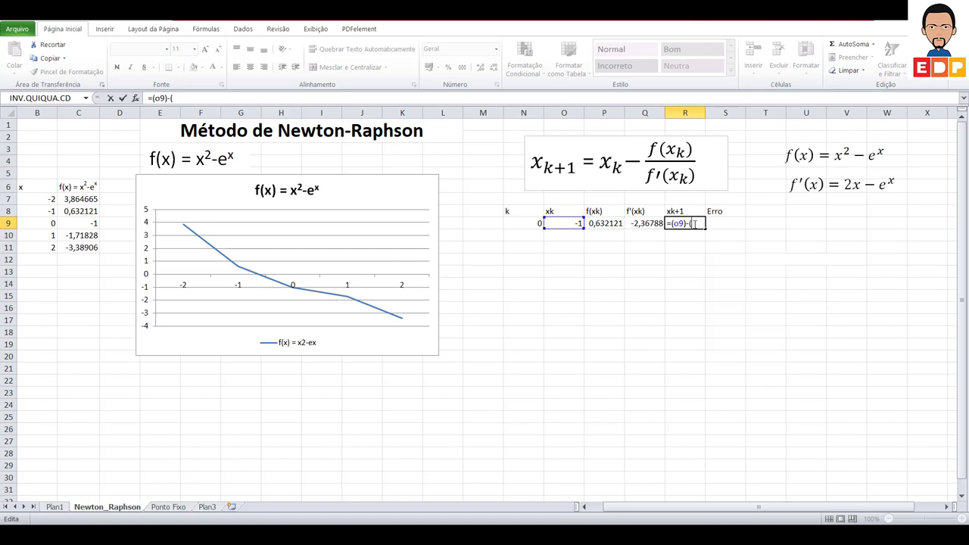
click(607, 225)
text(/)
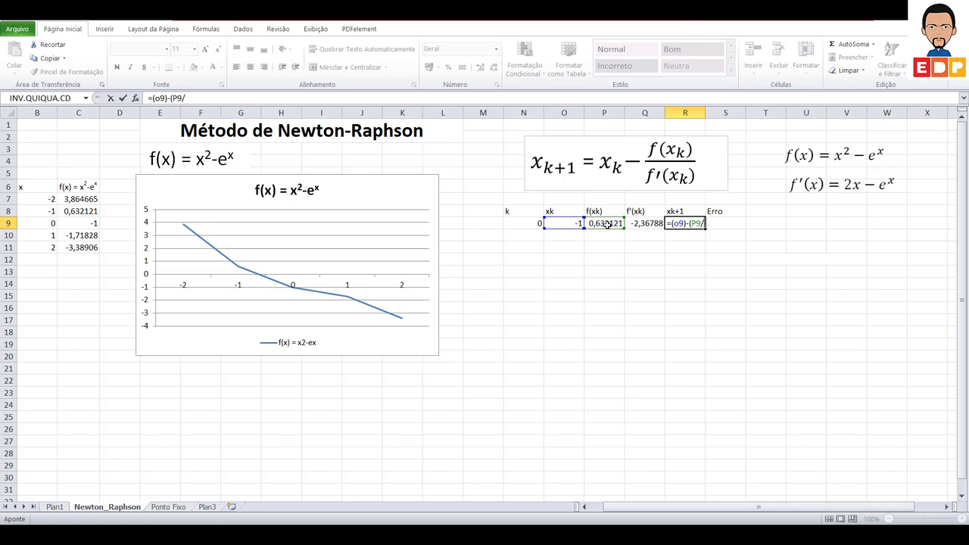
click(634, 224)
text())
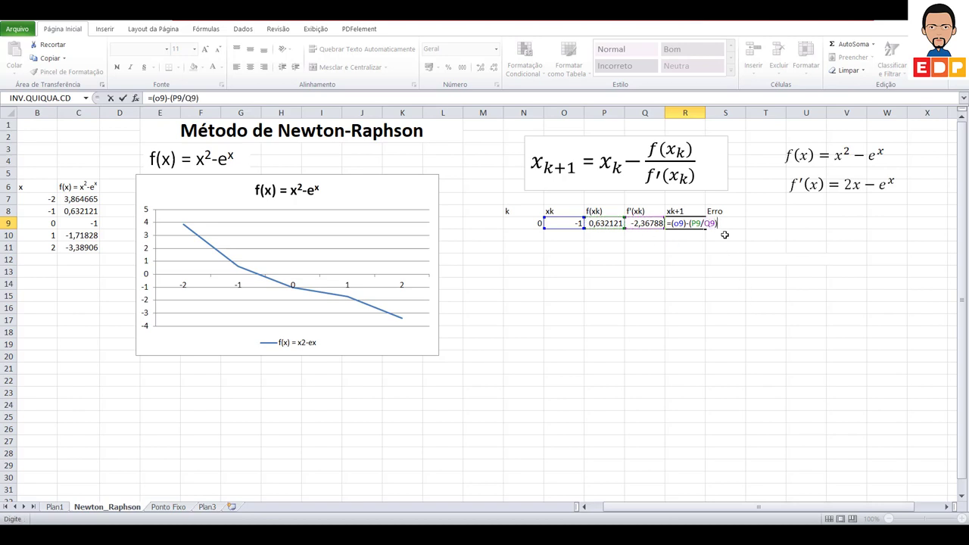
key(Return)
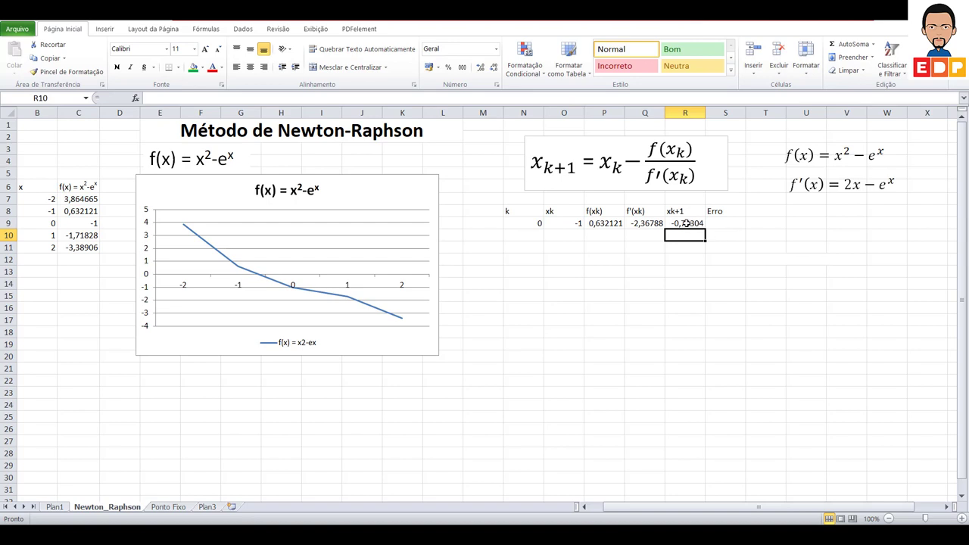
click(683, 224)
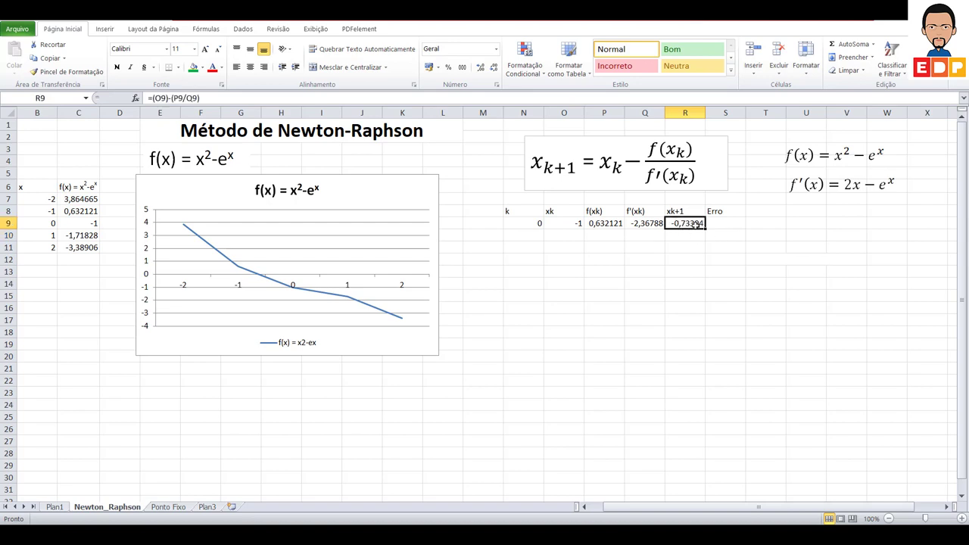
click(724, 230)
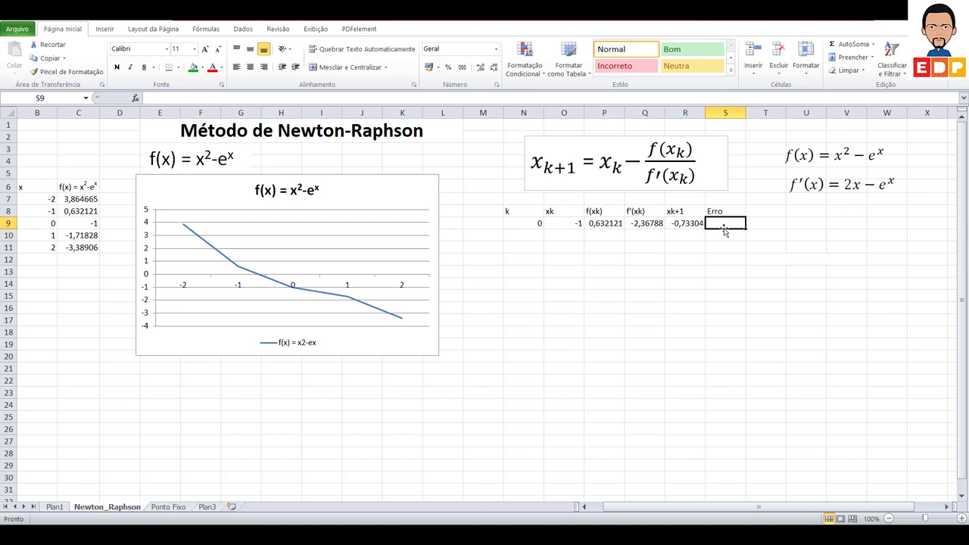
- Put a dash as the first Erro, then start row 10 with k = 1 and xk =R9
text(-)
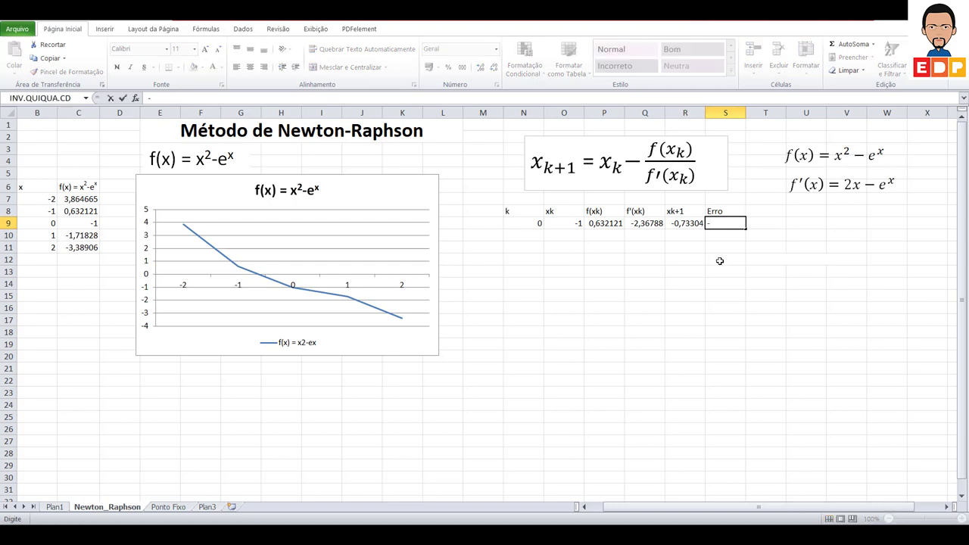
key(Return)
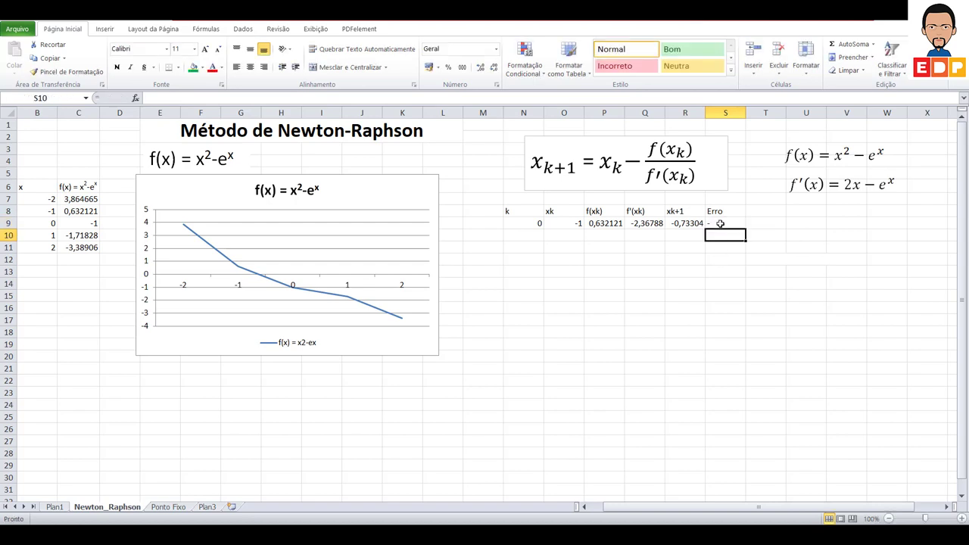
click(537, 234)
text(1)
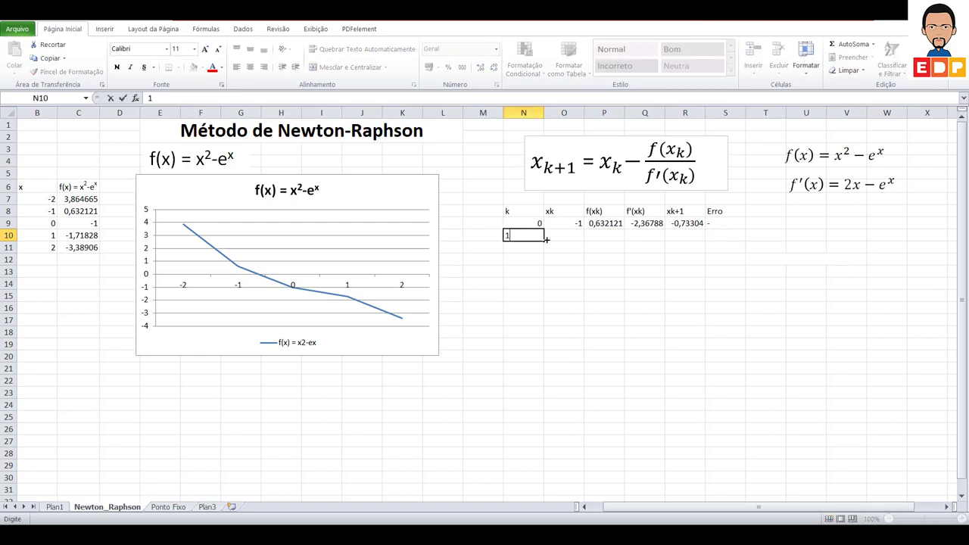
click(568, 241)
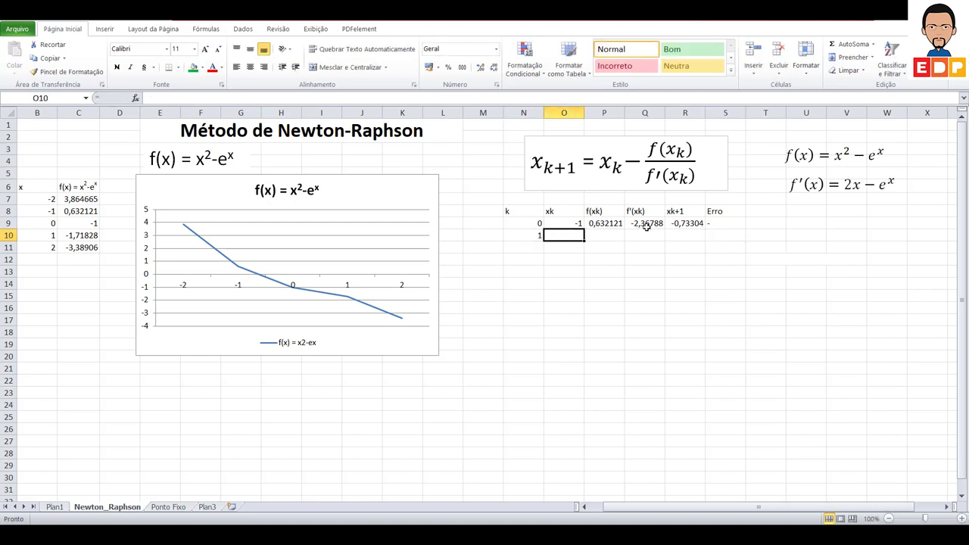
text(=)
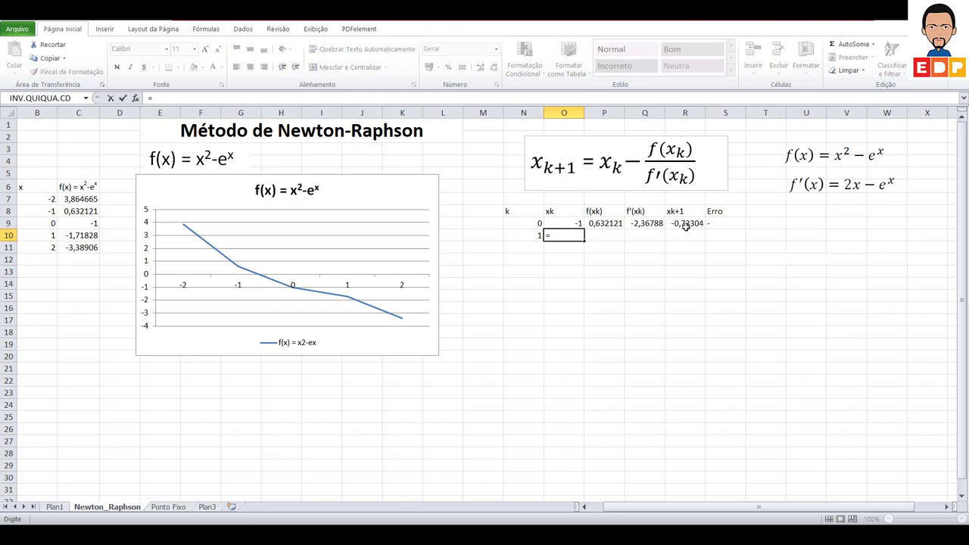
click(685, 225)
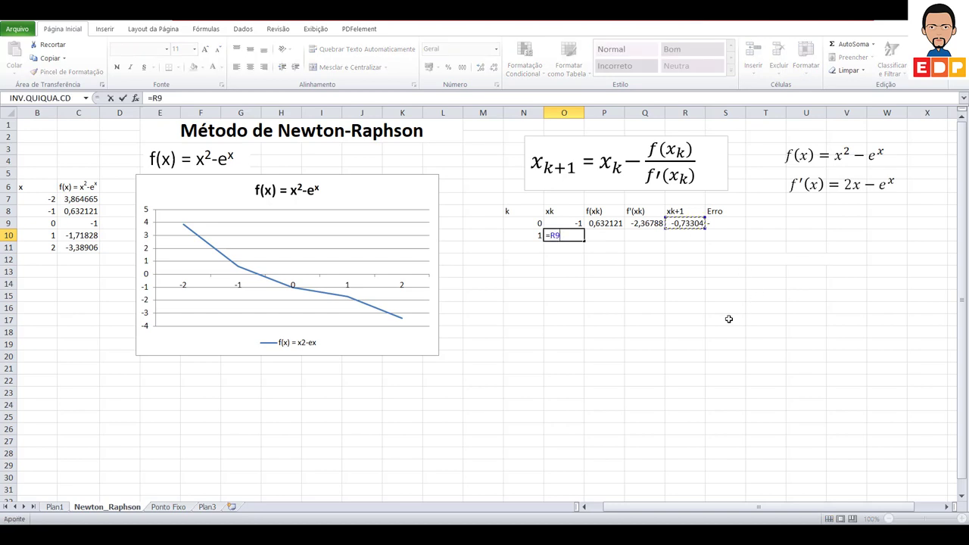
key(Return)
- Copy the f(xk), f'(xk) and xk+1 formulas down into row 10
click(617, 226)
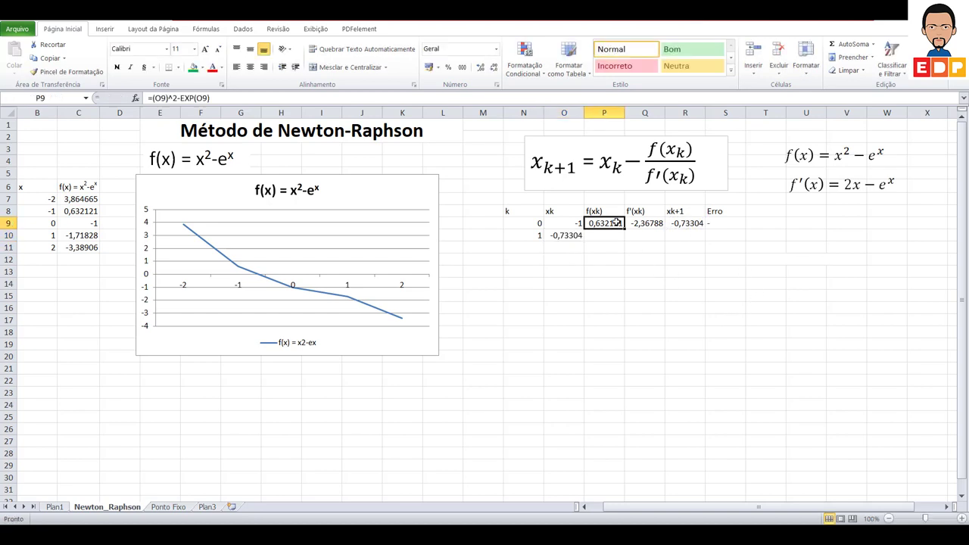
drag(625, 230, 625, 241)
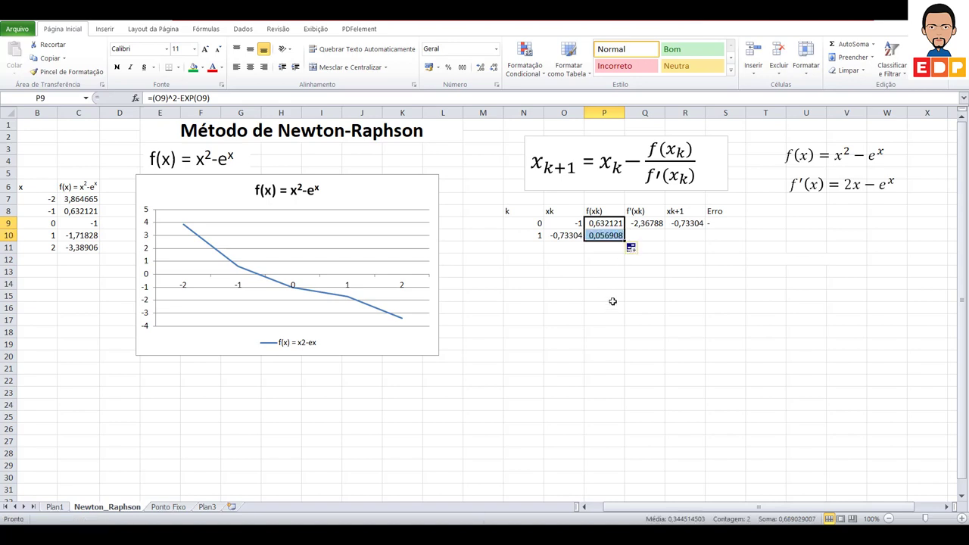
click(652, 224)
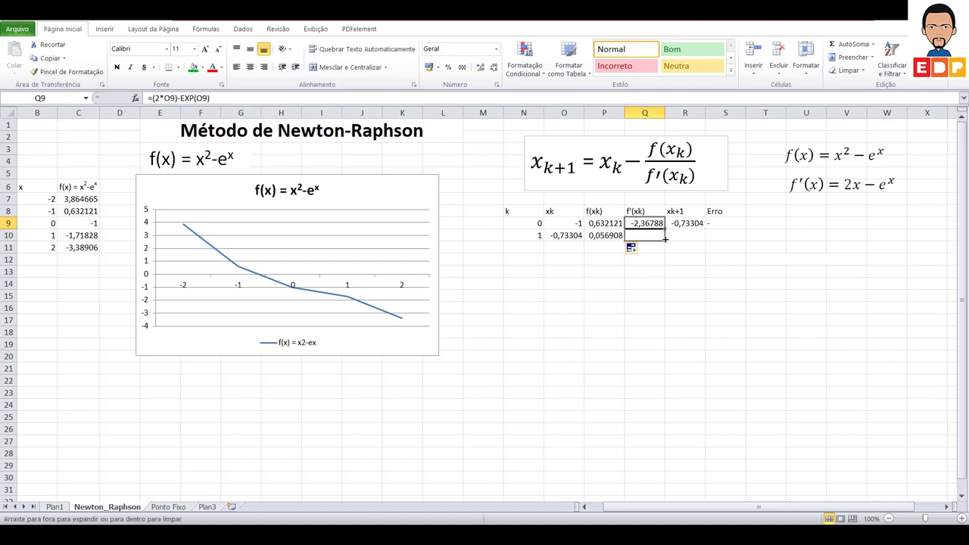
drag(665, 231, 665, 241)
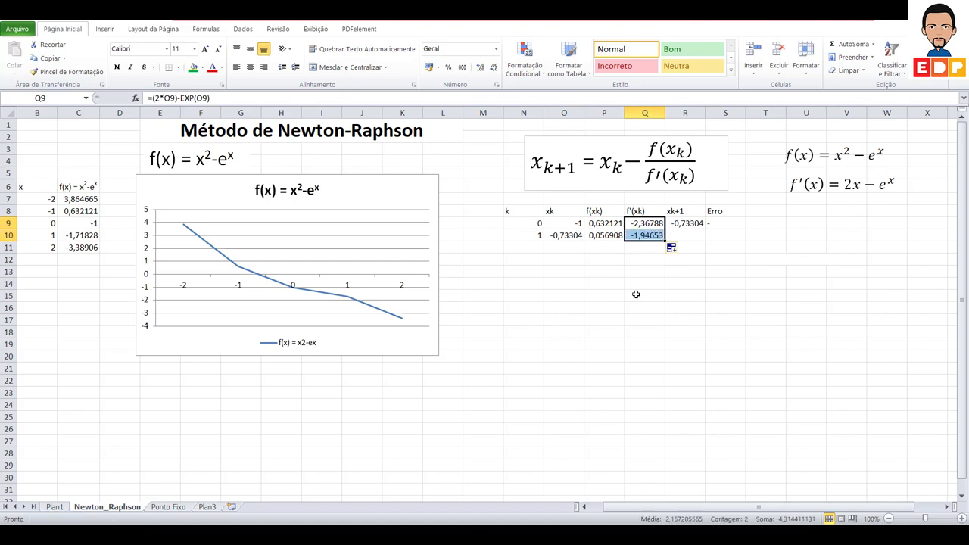
click(695, 225)
drag(705, 229, 704, 239)
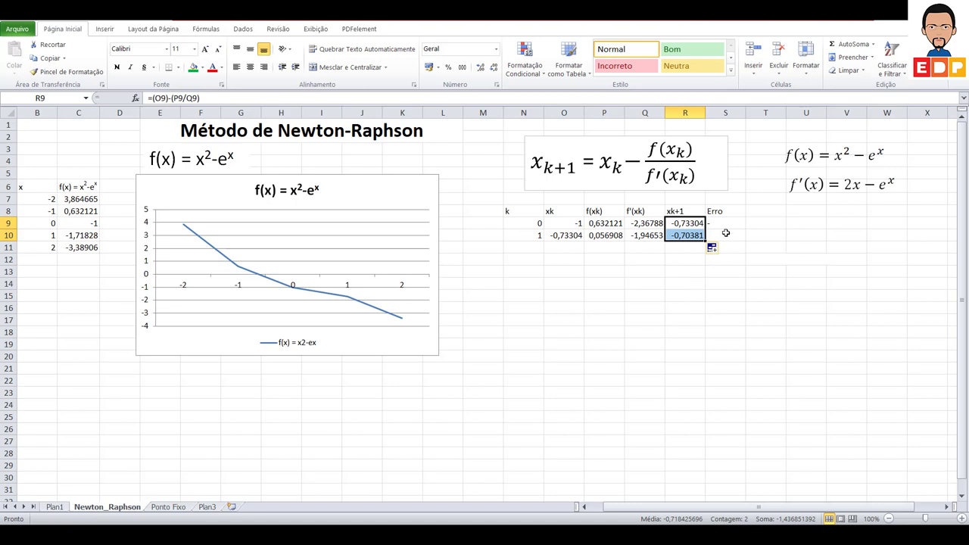
- Enter =ABS(R10-R9) in S10, giving an error of 0,029236
click(725, 233)
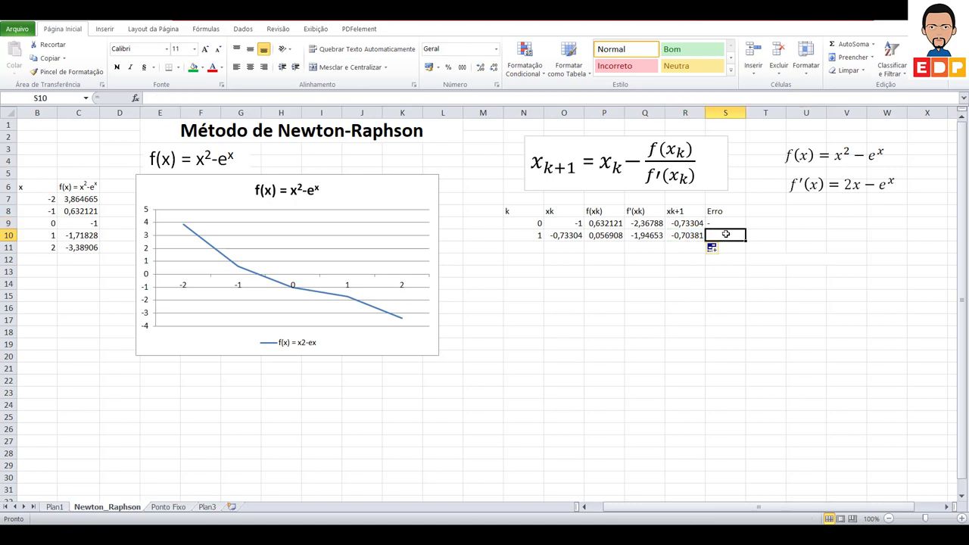
text(=abs)
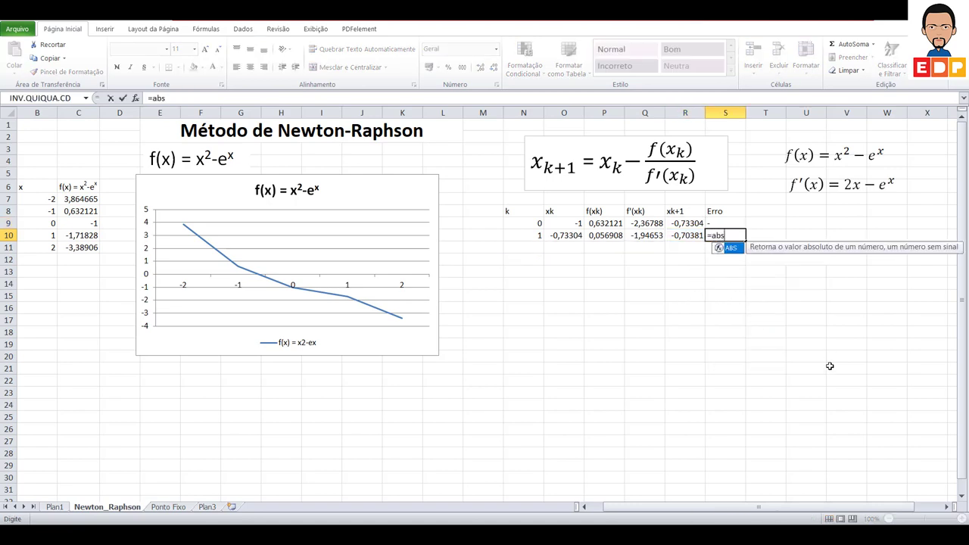
text(()
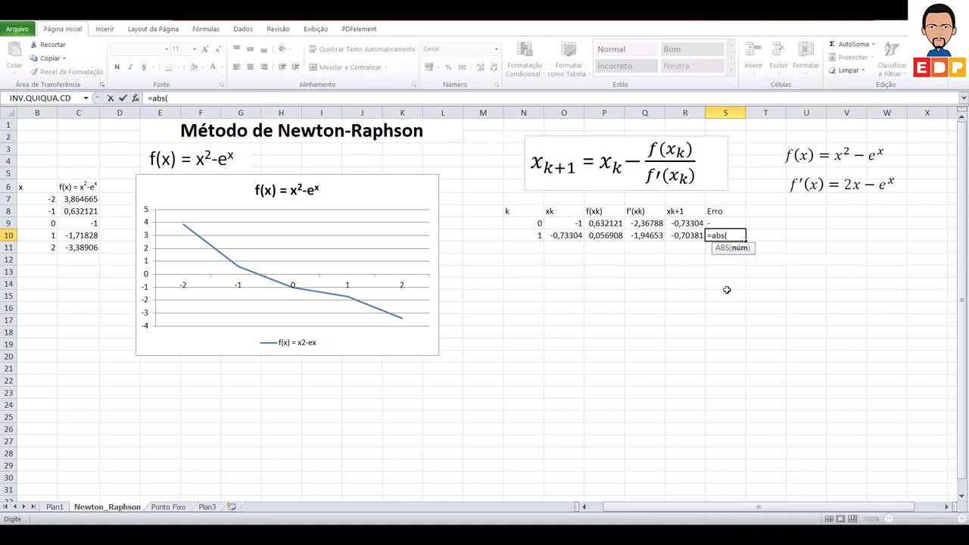
click(679, 237)
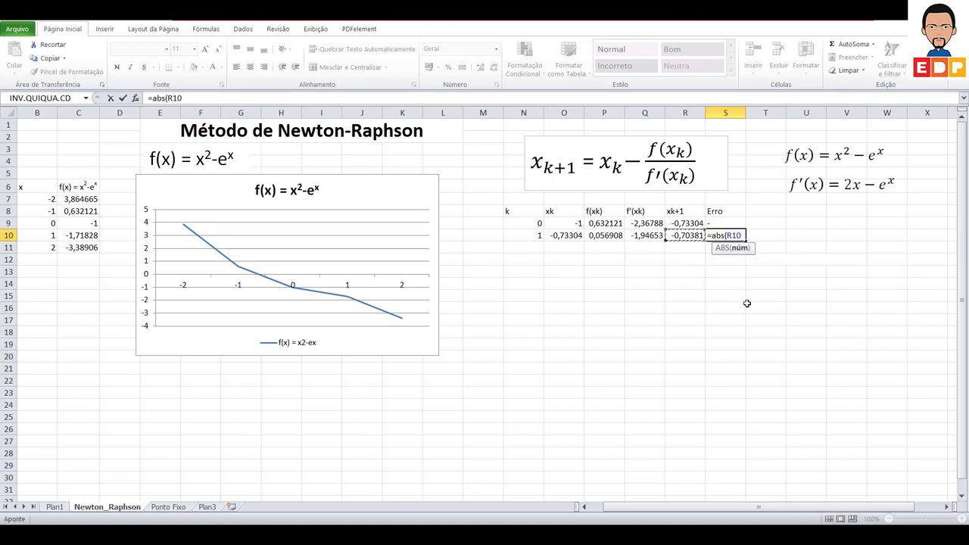
text(-)
click(695, 226)
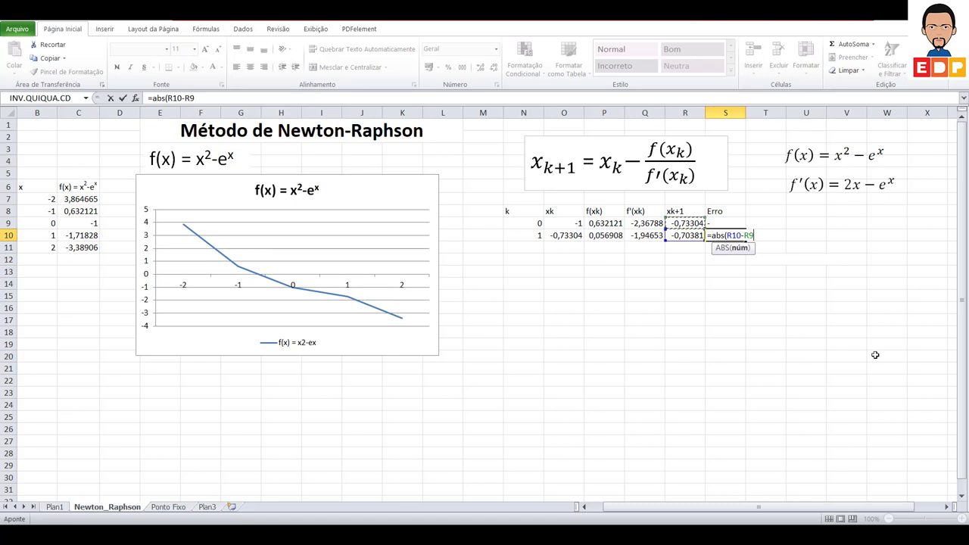
text())
key(Return)
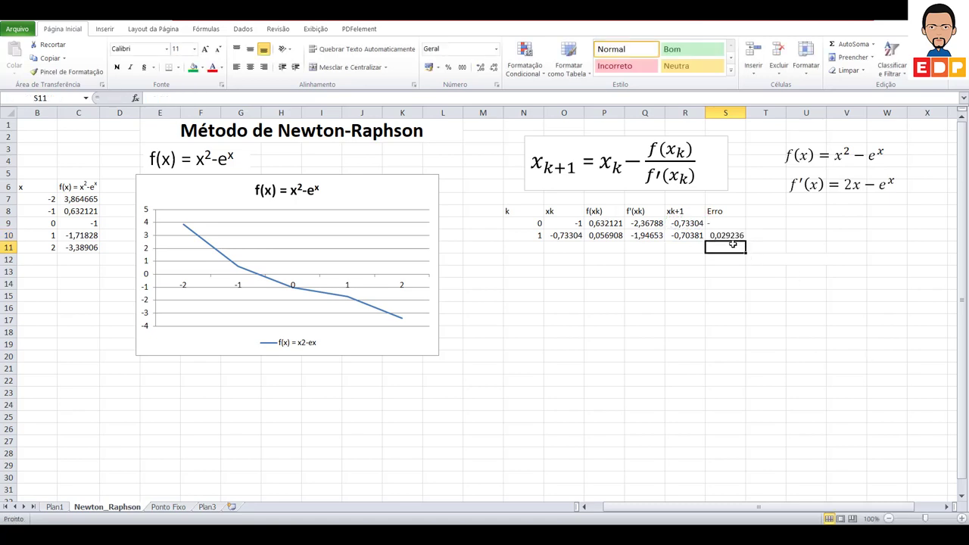
- Start row 11 with k = 2 and xk linked to R10
click(516, 246)
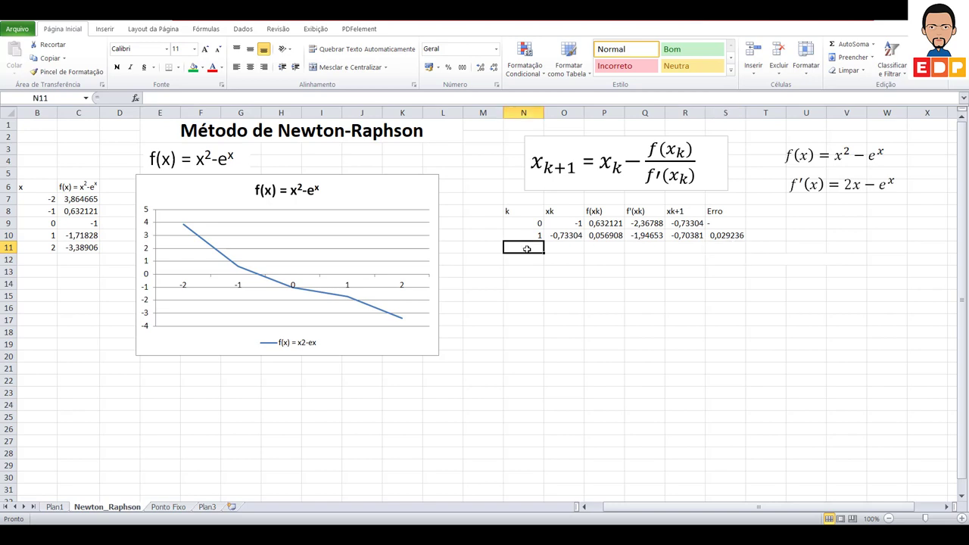
text(2)
key(Return)
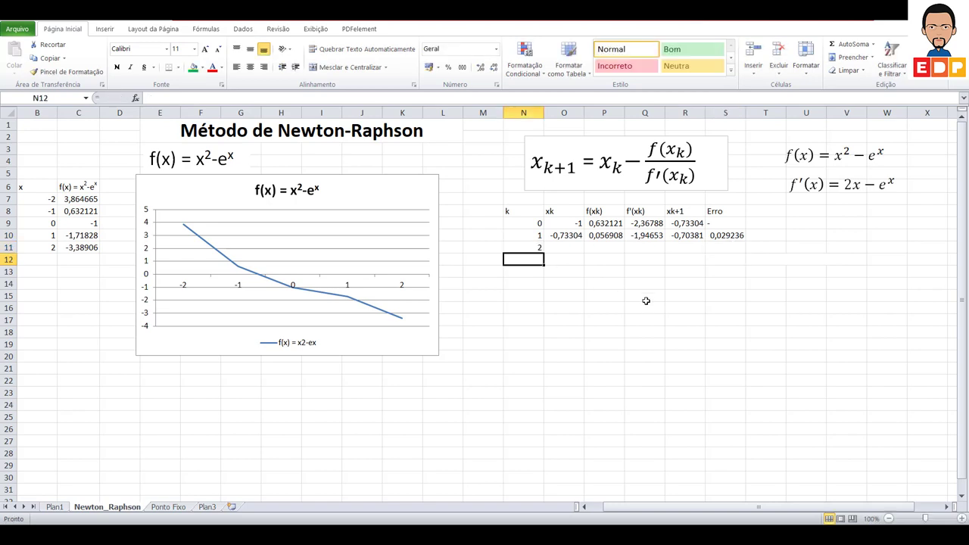
click(563, 236)
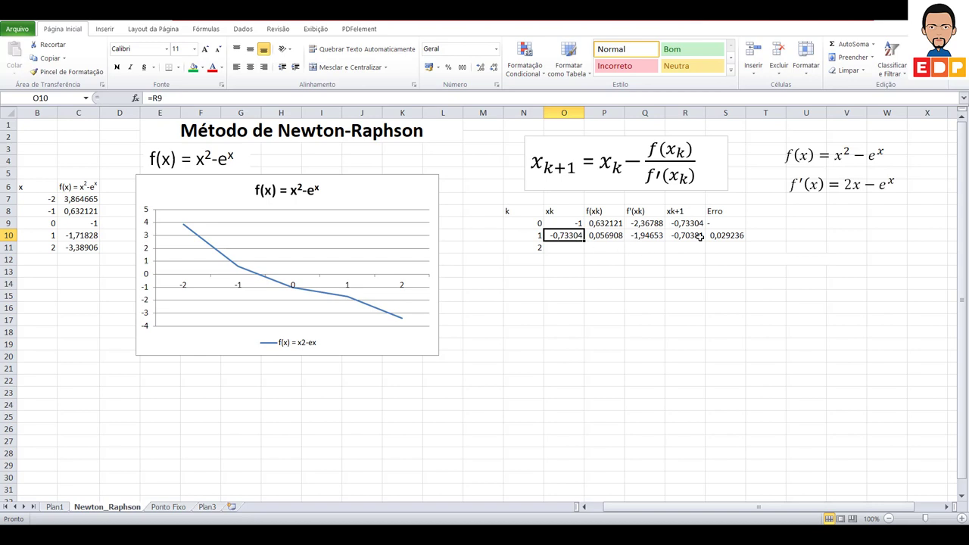
click(569, 248)
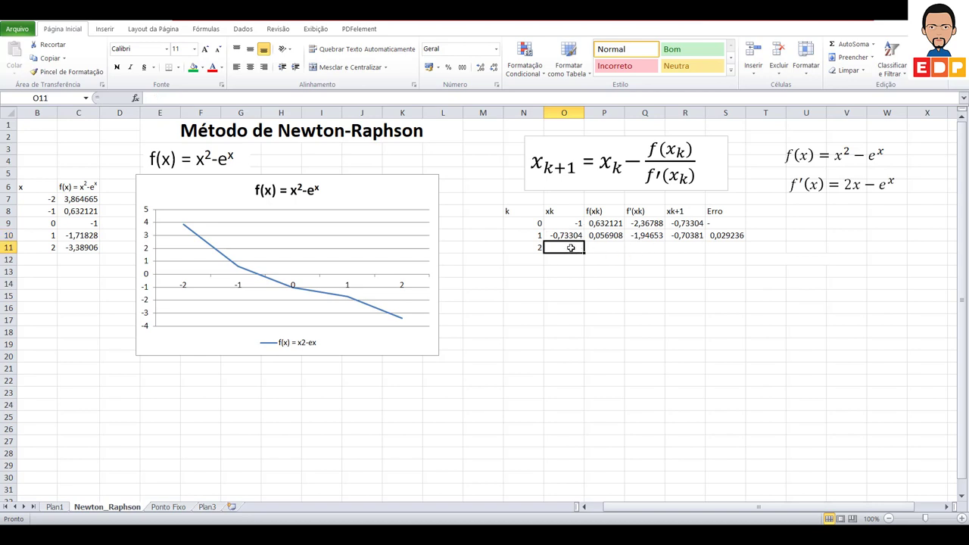
text(=)
click(690, 236)
key(Return)
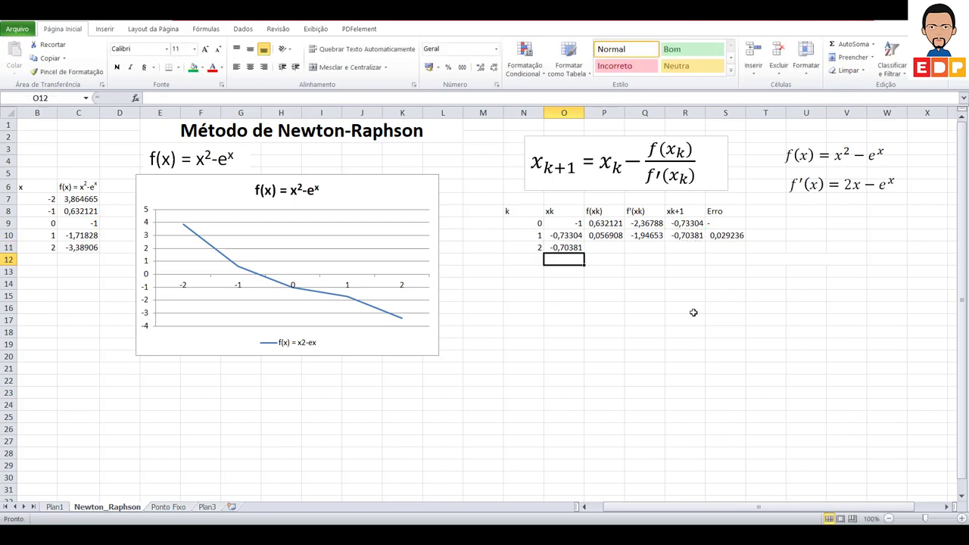
- Copy the P10:S10 formulas down into row 11, giving xk+1 -0,70347 and error 0,00034
click(612, 250)
click(617, 237)
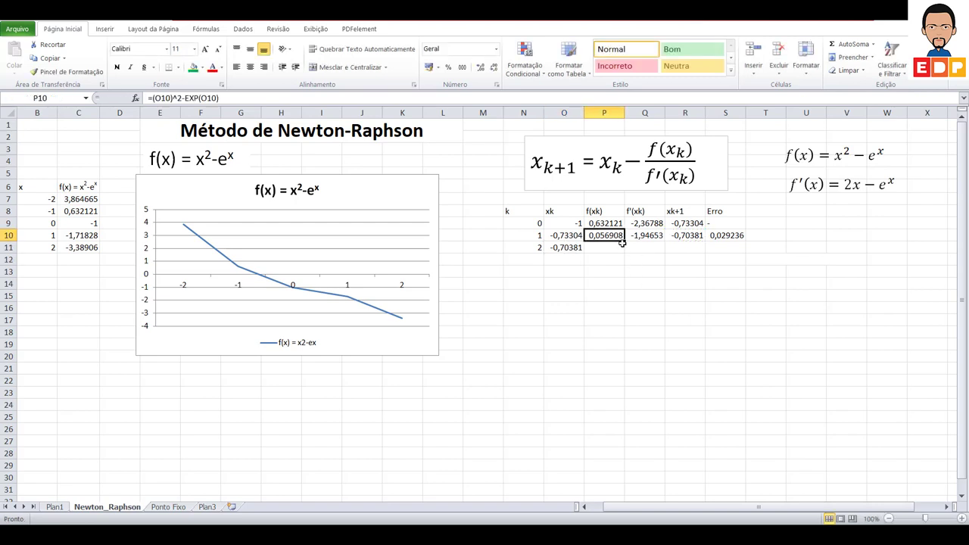
drag(626, 241, 625, 253)
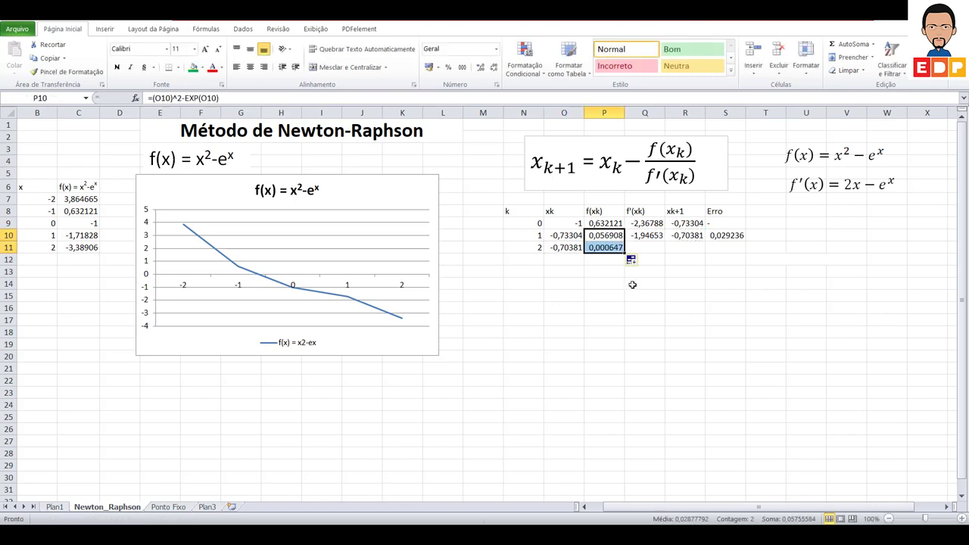
click(657, 239)
drag(664, 242, 665, 253)
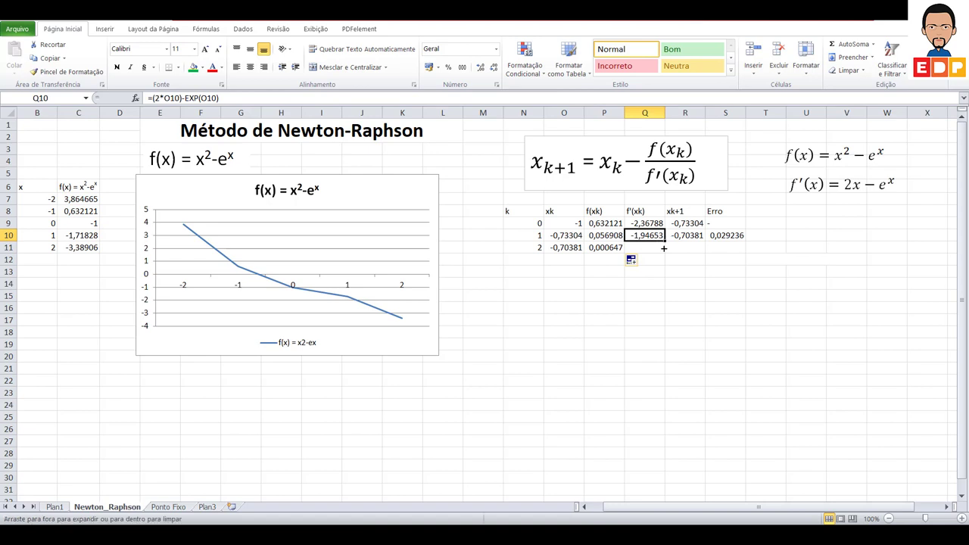
click(662, 323)
click(686, 237)
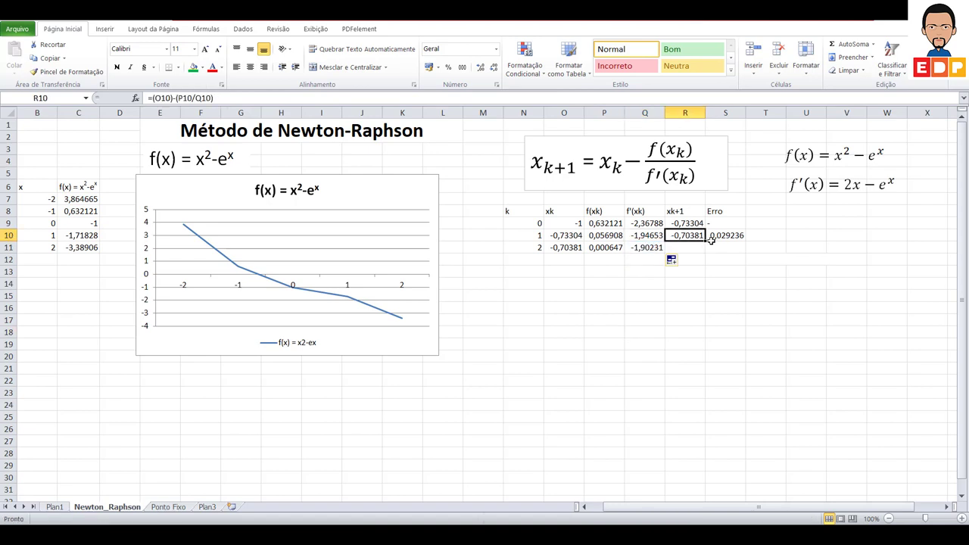
mouse_move(705, 241)
mouse_down()
mouse_move(705, 253)
mouse_move(746, 254)
mouse_up()
click(739, 236)
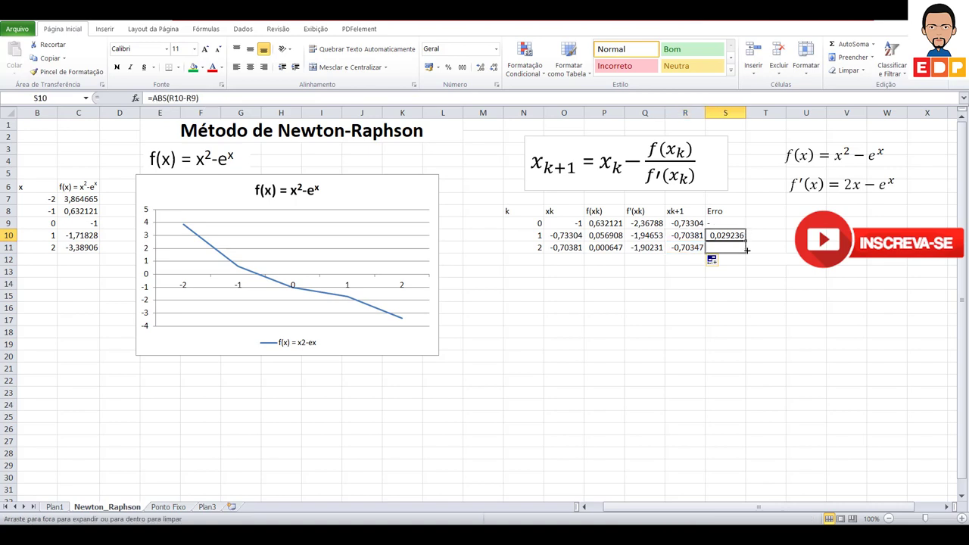
click(729, 309)
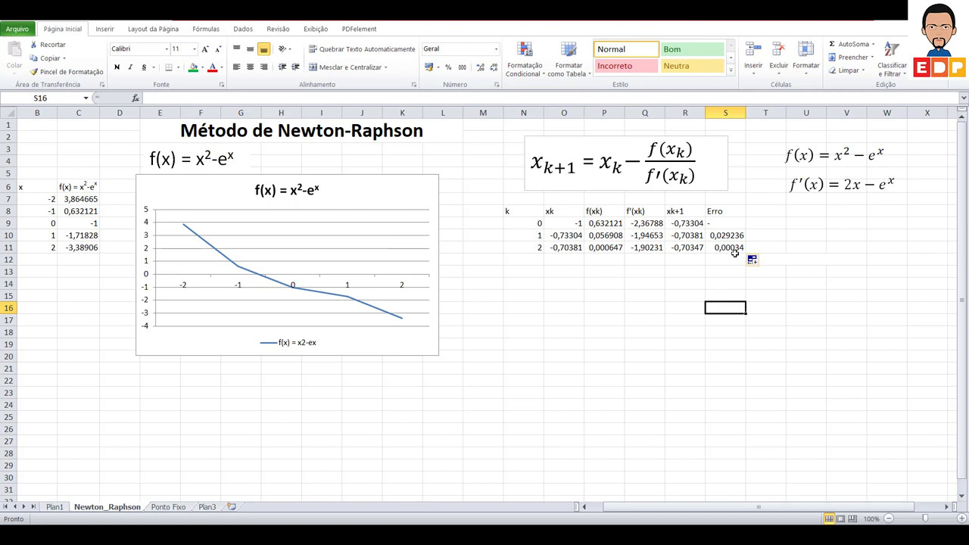
- Enter k = 3 in N12 and link its xk in O12 to the previous xk+1 (=R11)
click(522, 259)
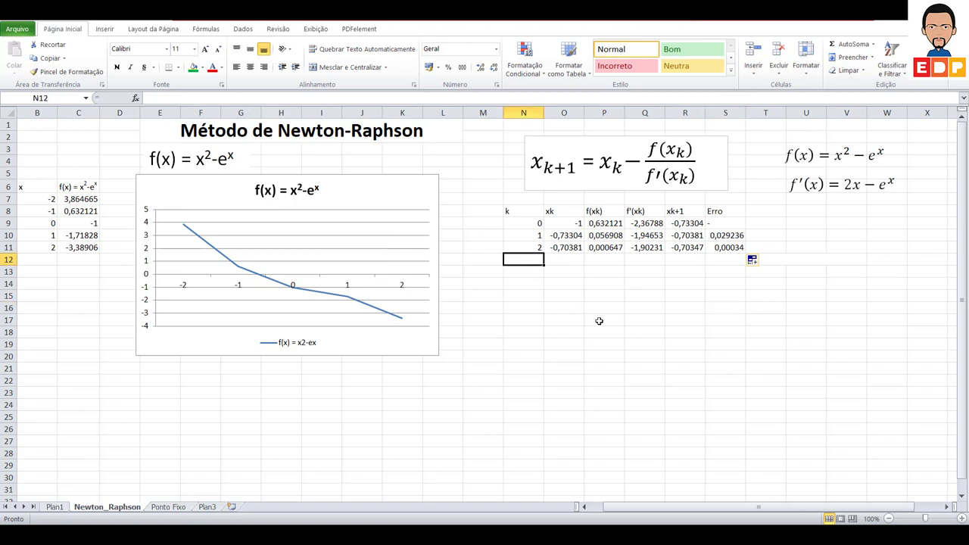
text(3)
key(Return)
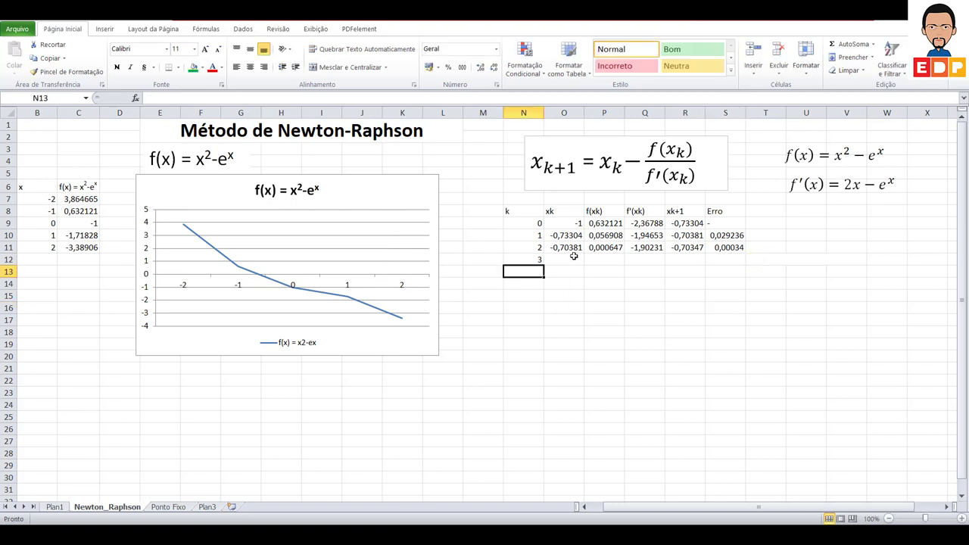
click(575, 248)
click(577, 260)
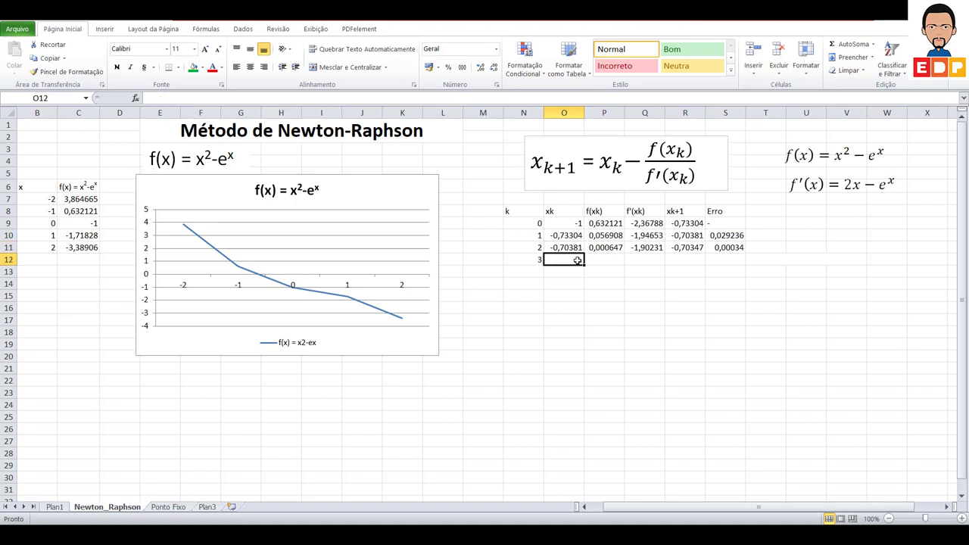
text(=)
click(698, 250)
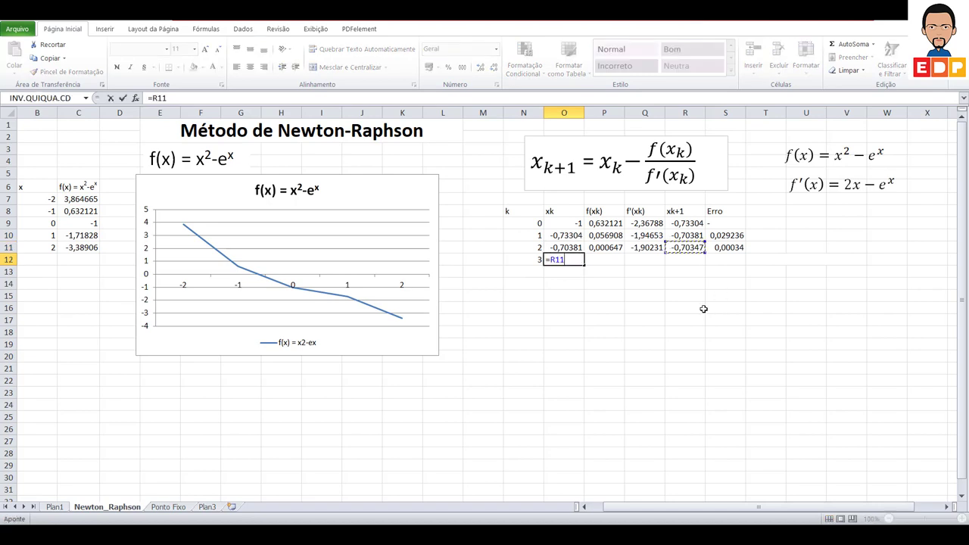
key(Return)
- Copy the f(xk), f'(xk), xk+1 and Erro formulas into row 12, giving f(xk) 8,72E-08 and Erro 4,58E-08
click(616, 248)
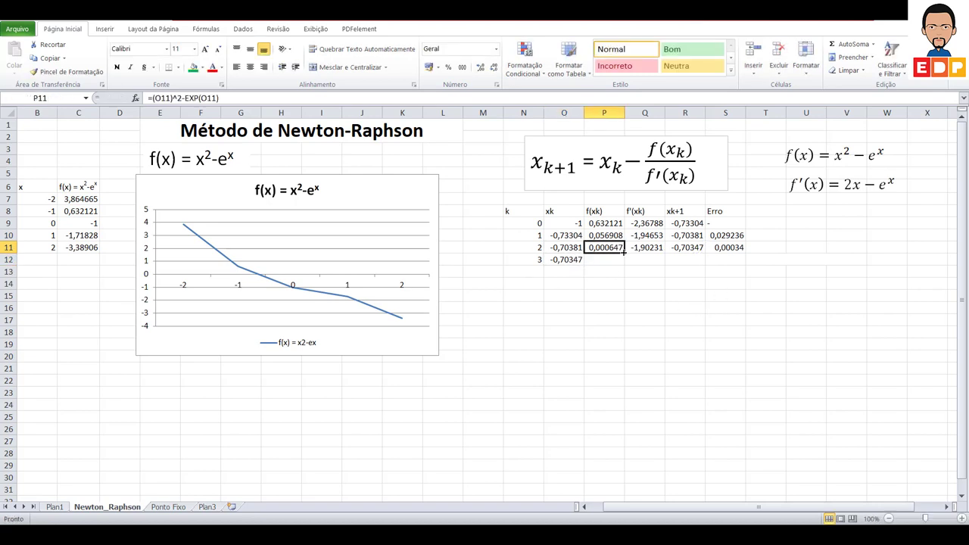
drag(624, 253, 624, 265)
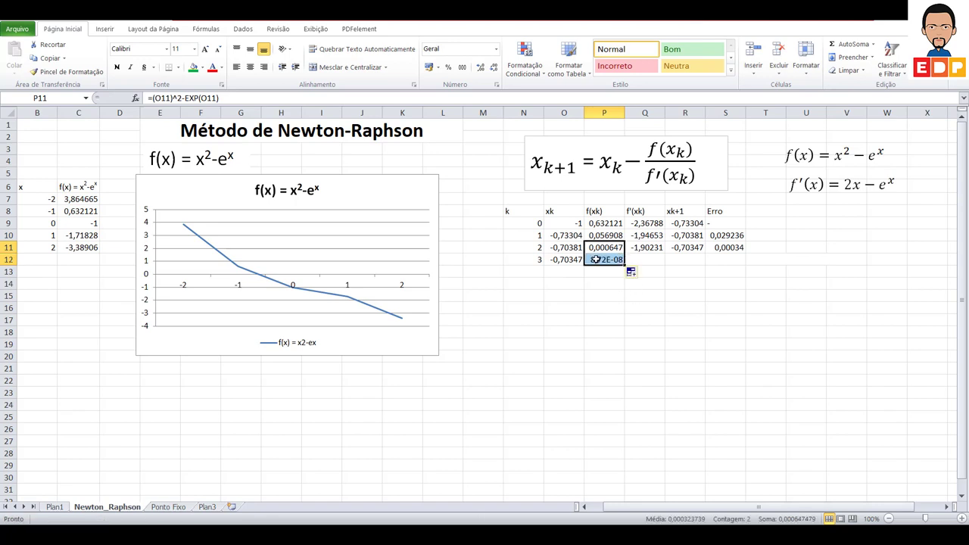
click(662, 250)
mouse_move(663, 254)
mouse_down()
mouse_move(664, 265)
mouse_move(704, 265)
mouse_up()
click(695, 249)
click(684, 327)
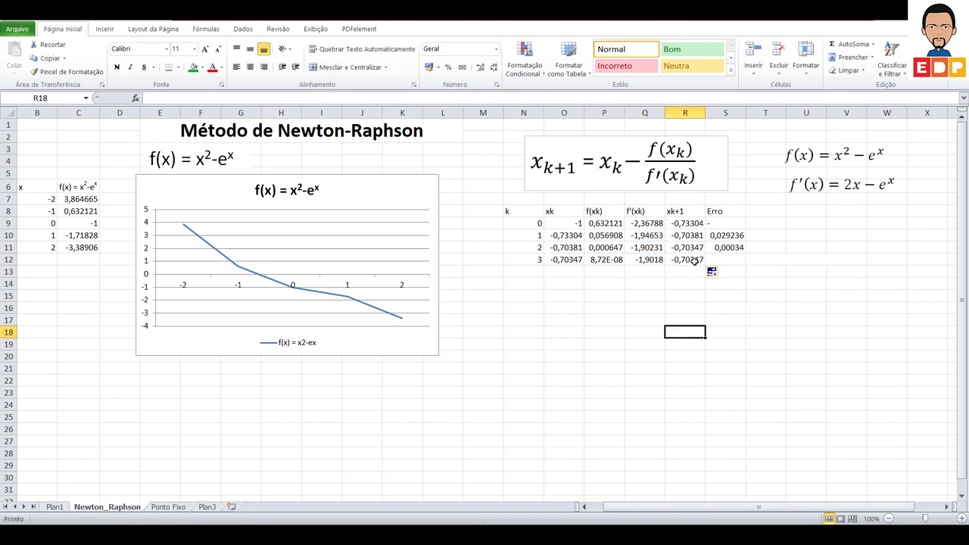
click(725, 260)
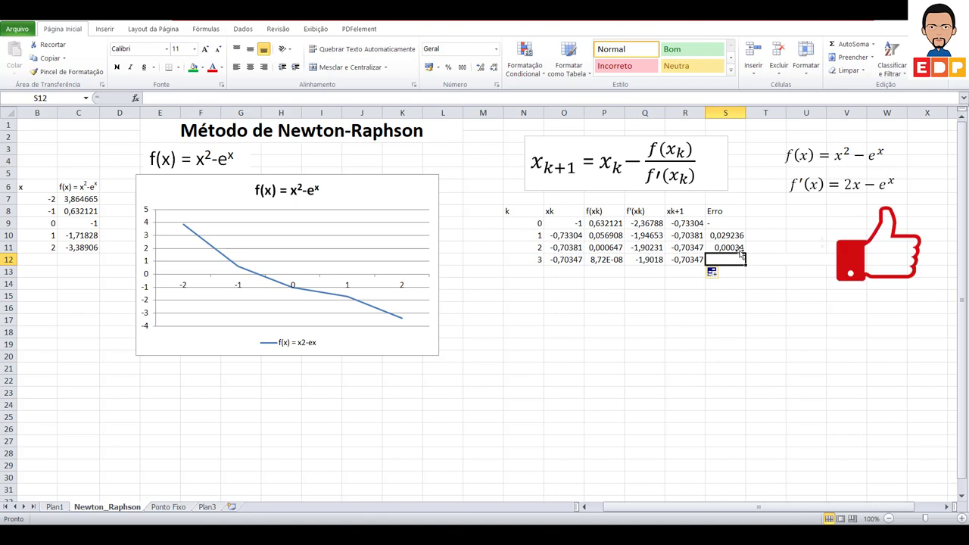
click(739, 249)
drag(746, 253, 738, 265)
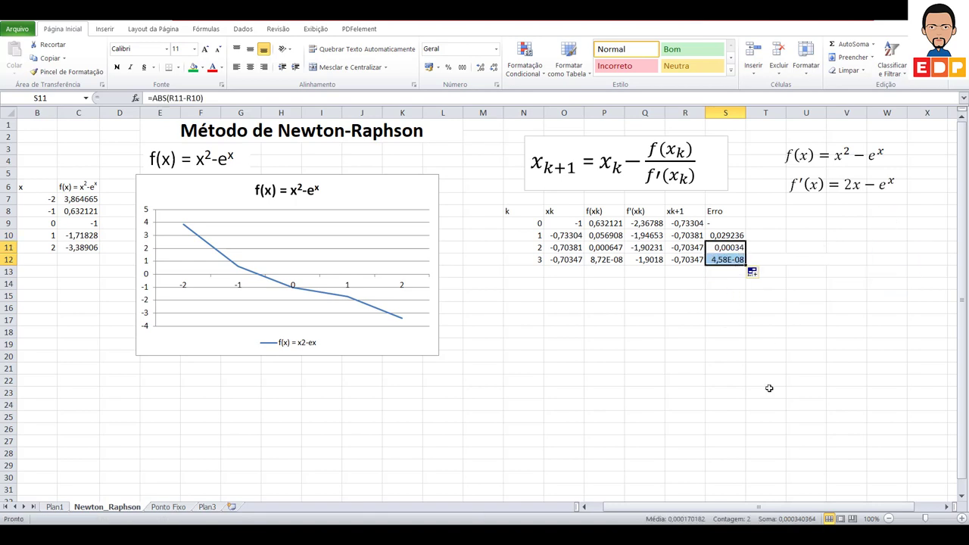
click(602, 299)
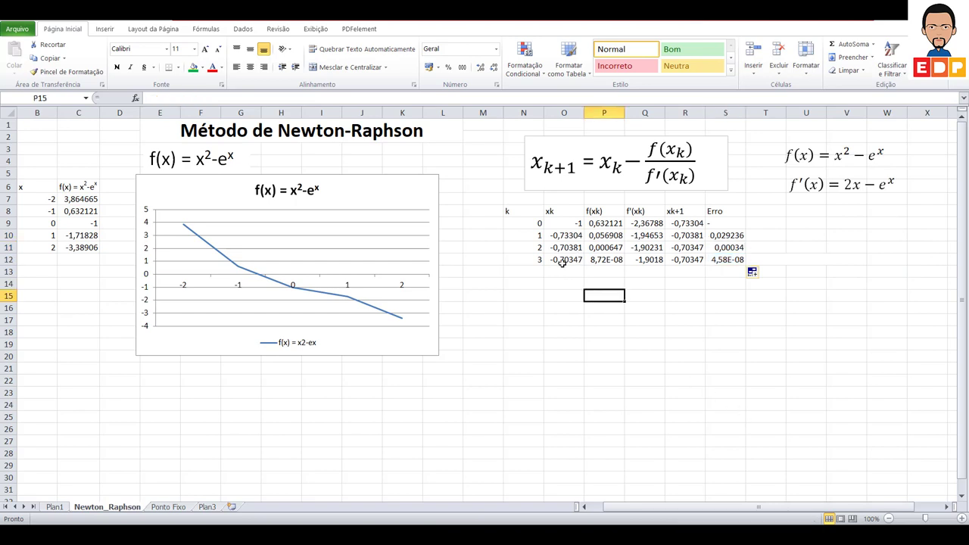